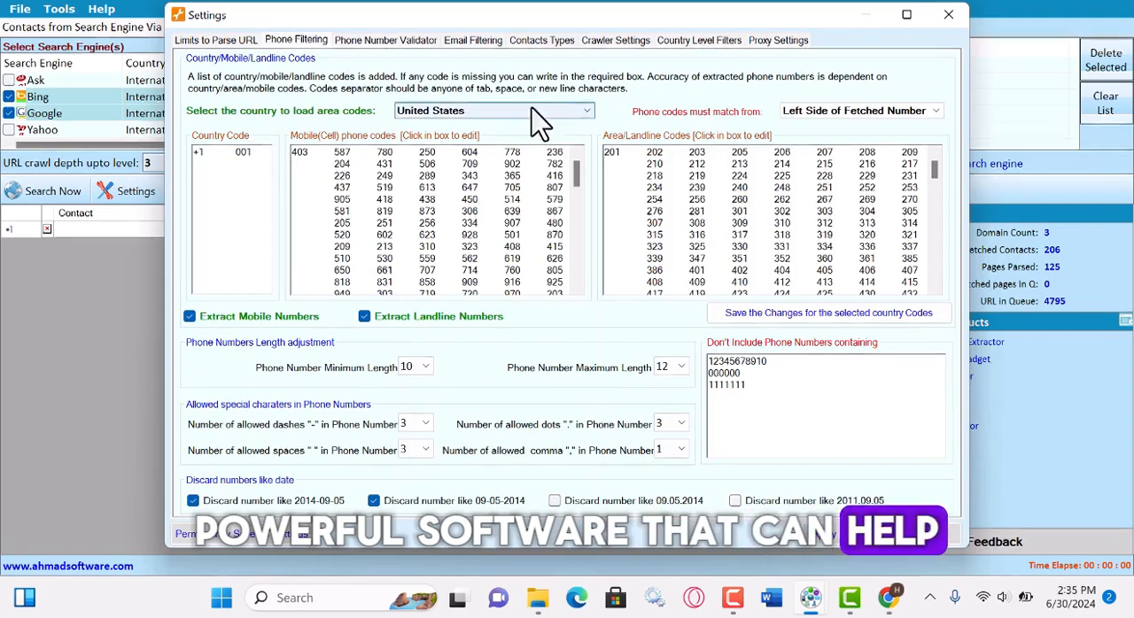
Set the country for loading phone area codes to All (Please Select Any Country).
{"action": "left_click", "coordinate": [531, 110]}
{"action": "scroll", "coordinate": [448, 135], "scroll_direction": "up", "scroll_amount": 20}
{"action": "left_click", "coordinate": [454, 127]}
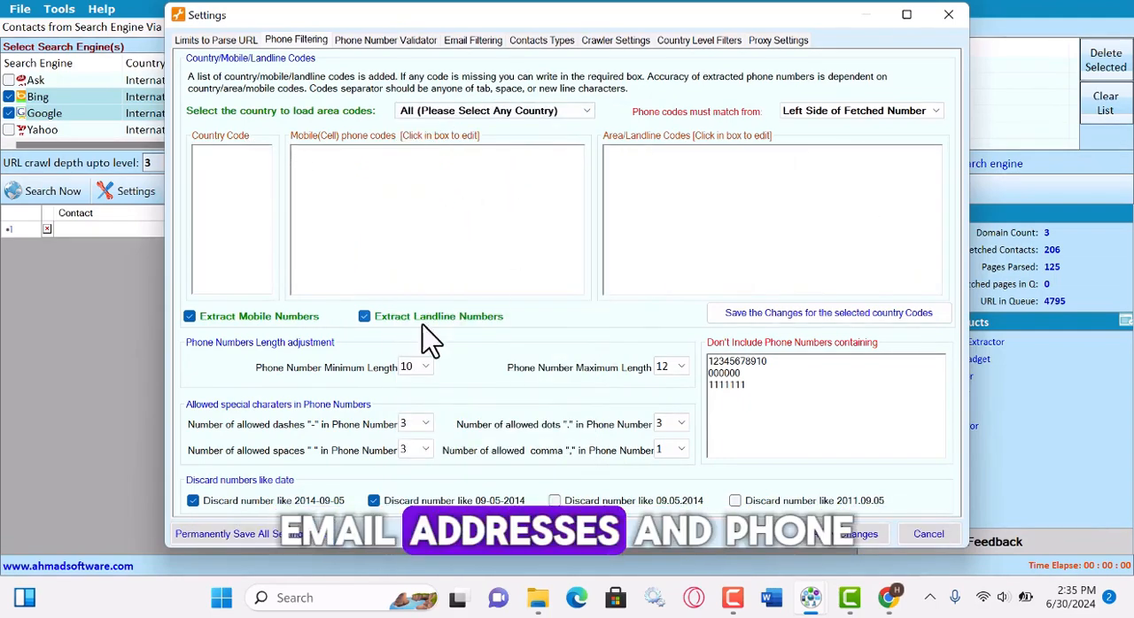
Review the contact type options and the list of words that exclude emails from extraction.
{"action": "left_click", "coordinate": [539, 41]}
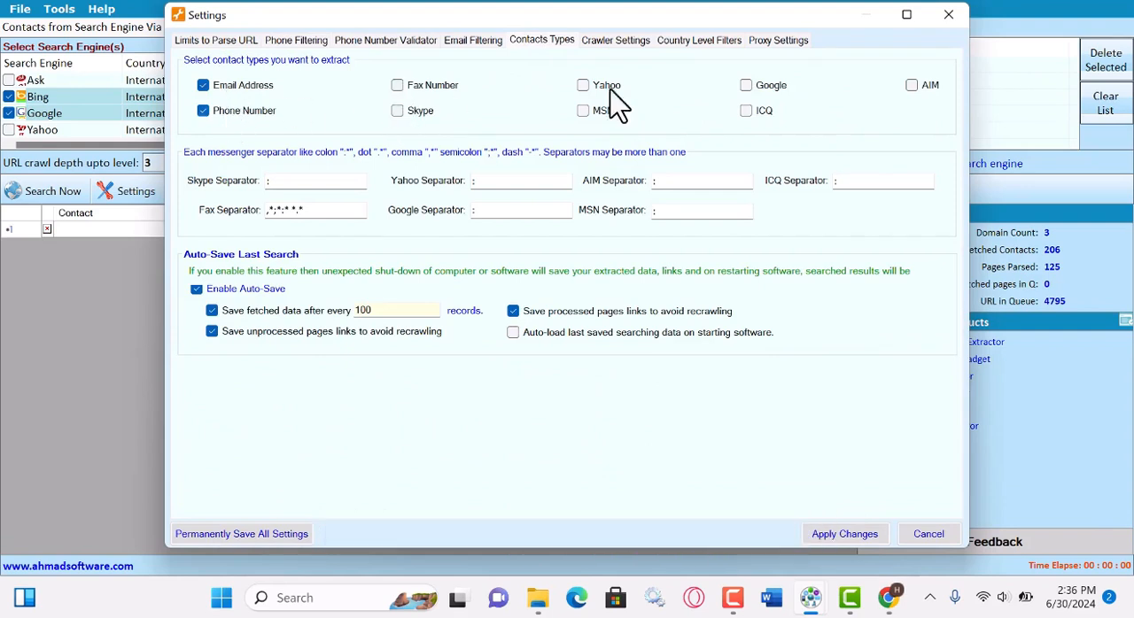
{"action": "left_click", "coordinate": [474, 40]}
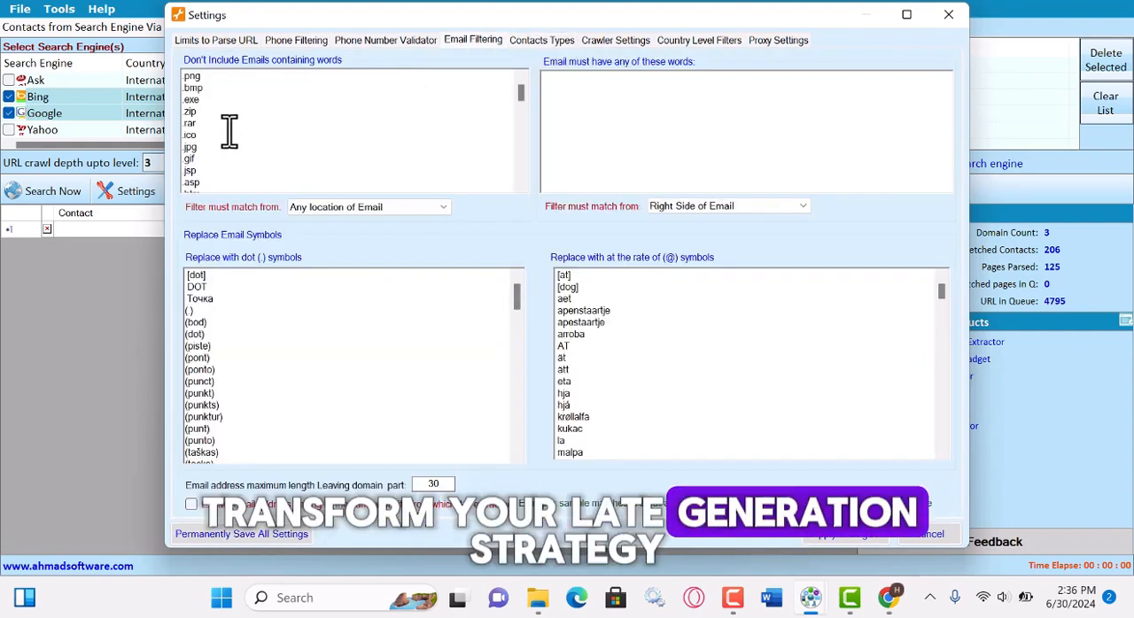
{"action": "scroll", "coordinate": [229, 131], "scroll_direction": "down", "scroll_amount": 10}
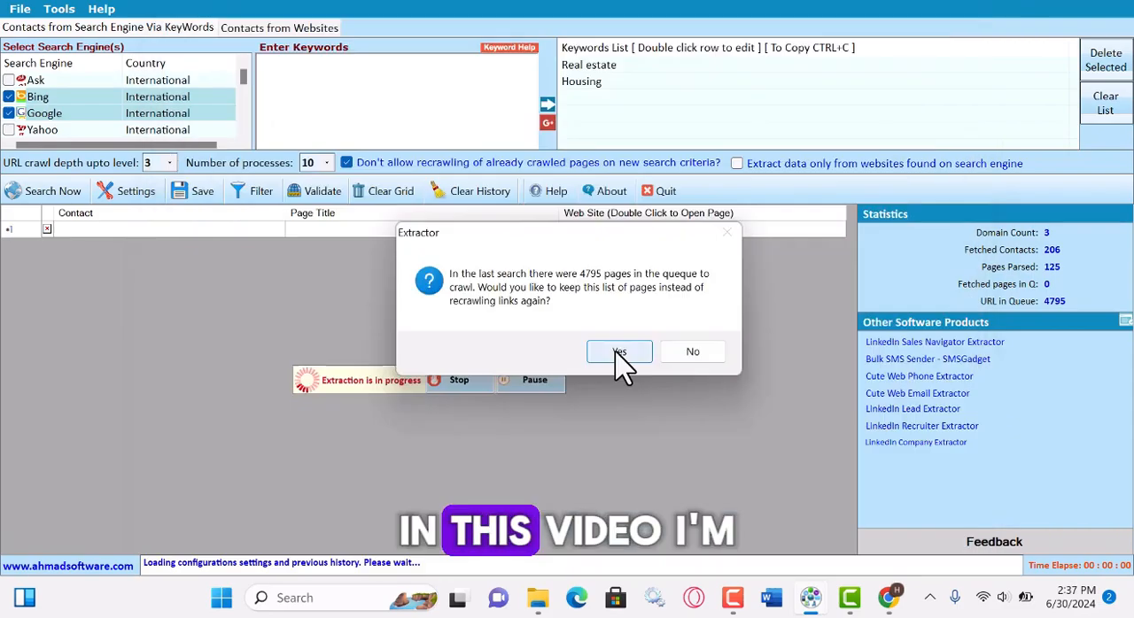
Stop the running extraction for the Real estate and Housing keywords and validate the fetched contacts.
{"action": "left_click", "coordinate": [617, 354]}
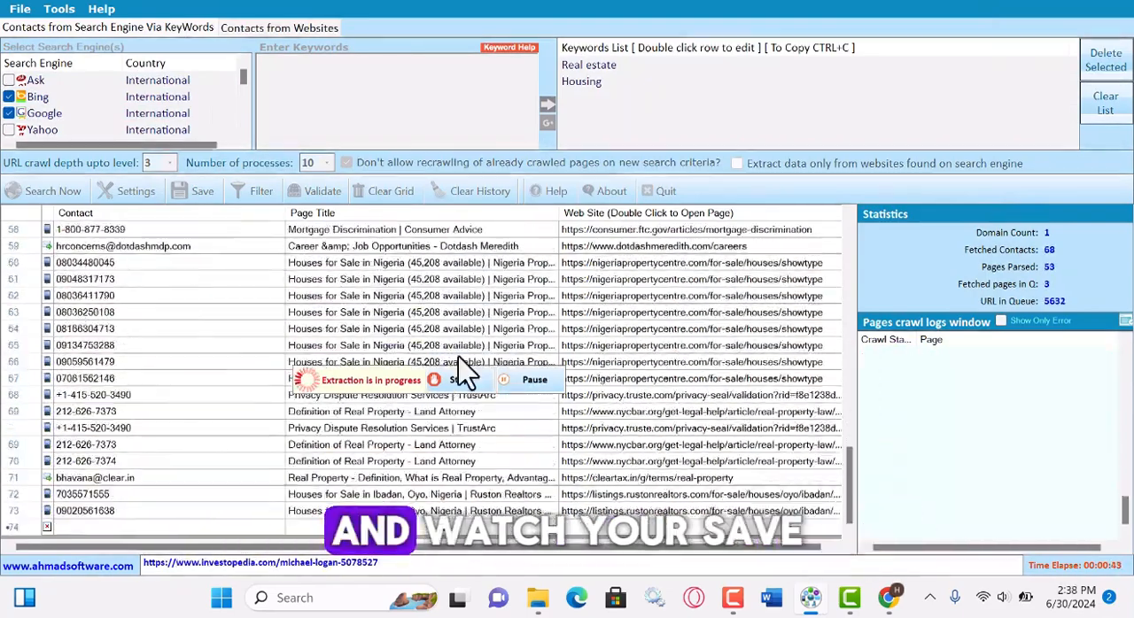
{"action": "left_click", "coordinate": [457, 380]}
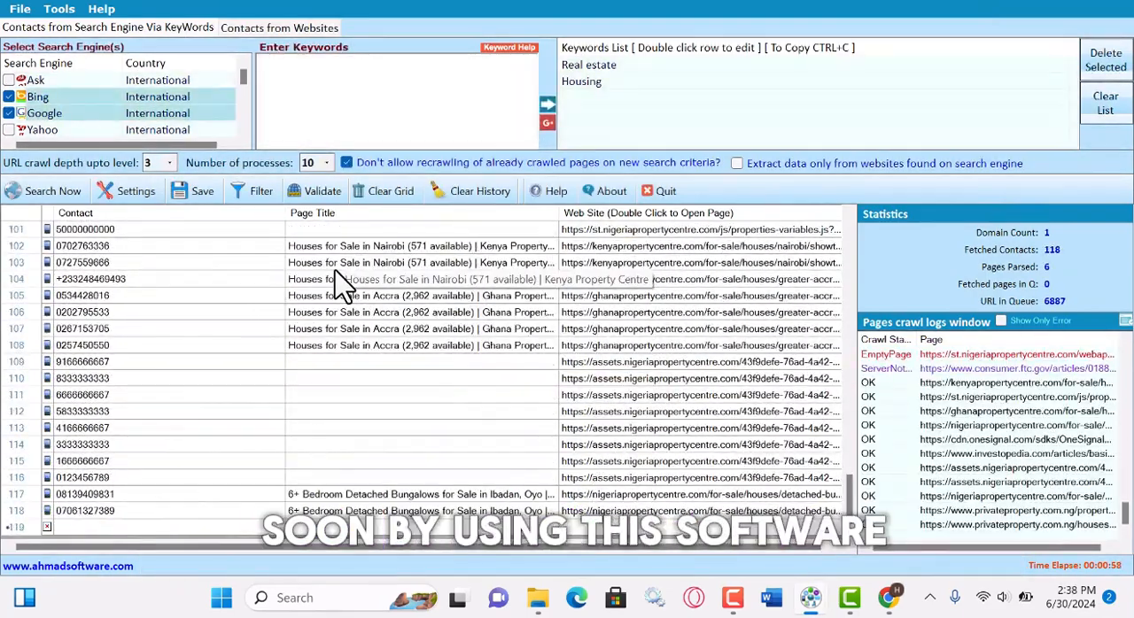
{"action": "left_click", "coordinate": [316, 191]}
{"action": "left_click", "coordinate": [633, 375]}
{"action": "left_click", "coordinate": [649, 339]}
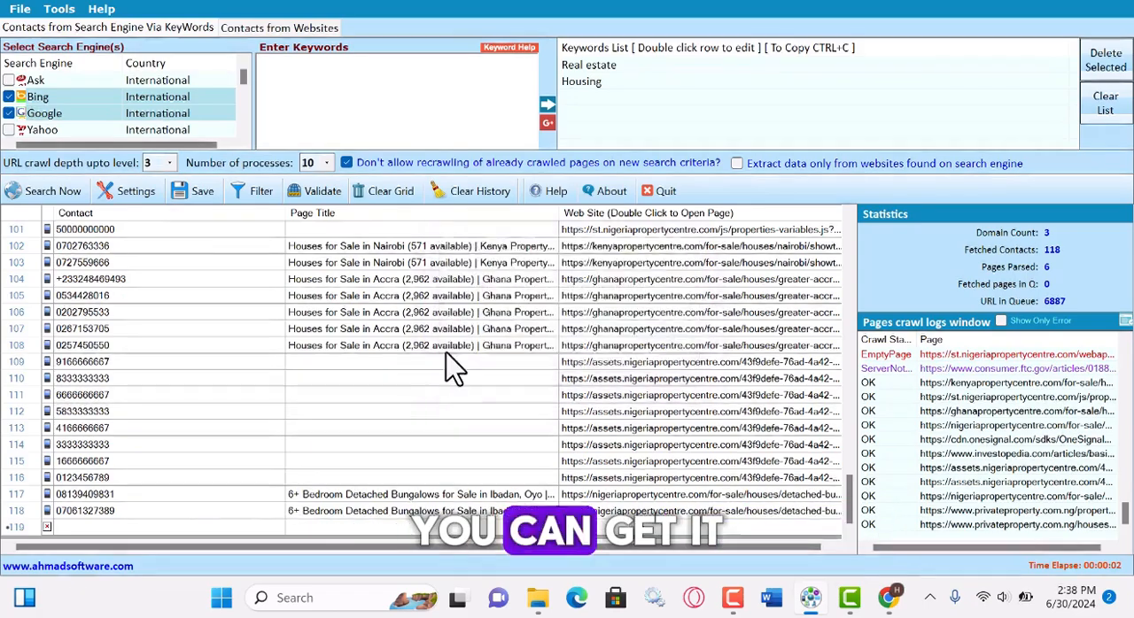
Exclude phone numbers from the contact types to extract and apply the settings.
{"action": "scroll", "coordinate": [395, 310], "scroll_direction": "up", "scroll_amount": 20}
{"action": "left_click", "coordinate": [129, 190]}
{"action": "left_click", "coordinate": [473, 40]}
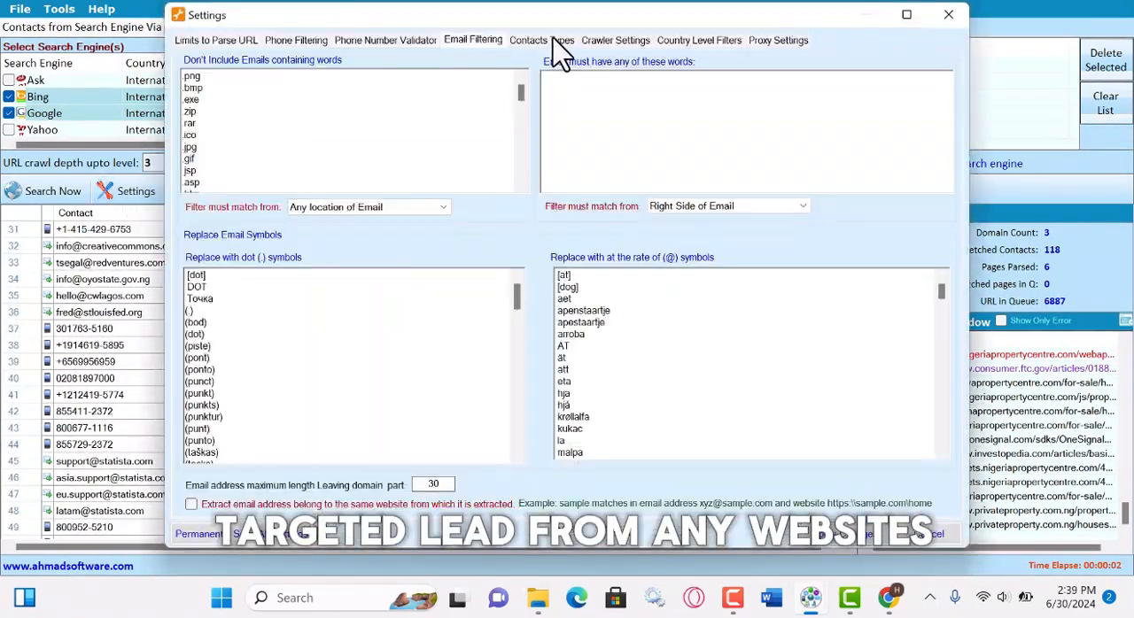
{"action": "left_click", "coordinate": [551, 40]}
{"action": "left_click", "coordinate": [202, 109]}
{"action": "left_click", "coordinate": [857, 538]}
Clear the contacts grid and run a new keyword search for email addresses, stopping it after some results.
{"action": "left_click", "coordinate": [392, 192]}
{"action": "left_click", "coordinate": [53, 190]}
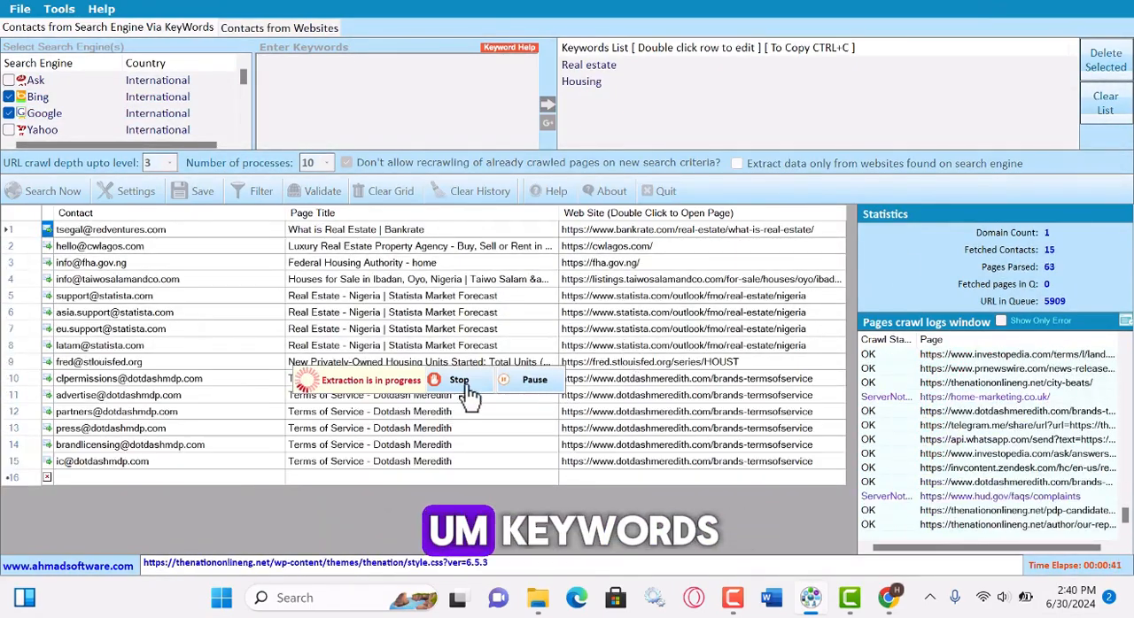
{"action": "left_click", "coordinate": [459, 381]}
{"action": "left_click", "coordinate": [265, 28]}
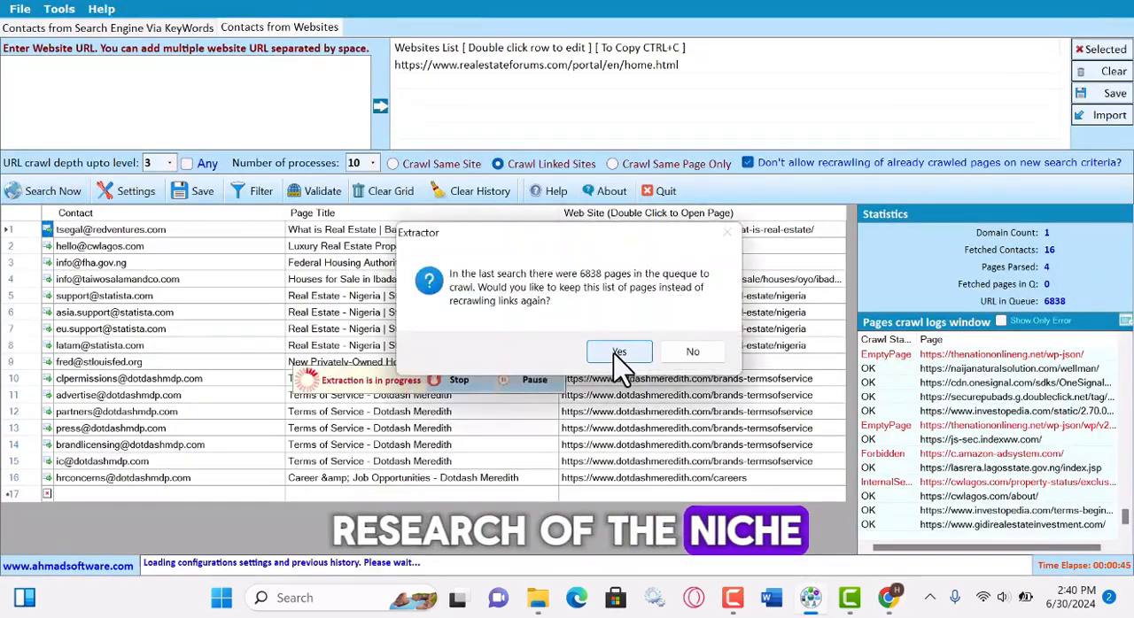
{"action": "left_click", "coordinate": [617, 354]}
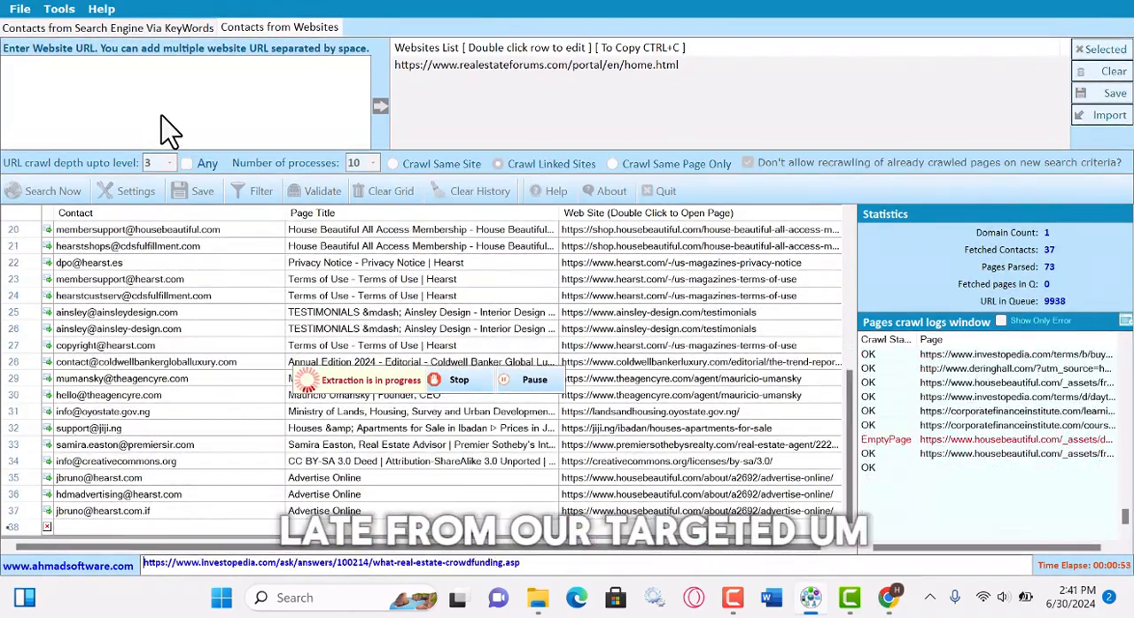
{"action": "left_click", "coordinate": [459, 379]}
Save the fetched contacts with the Phone Number, Fax Number, MSN, AIM, Skype, Yahoo and ICQ types excluded.
{"action": "left_click", "coordinate": [197, 191]}
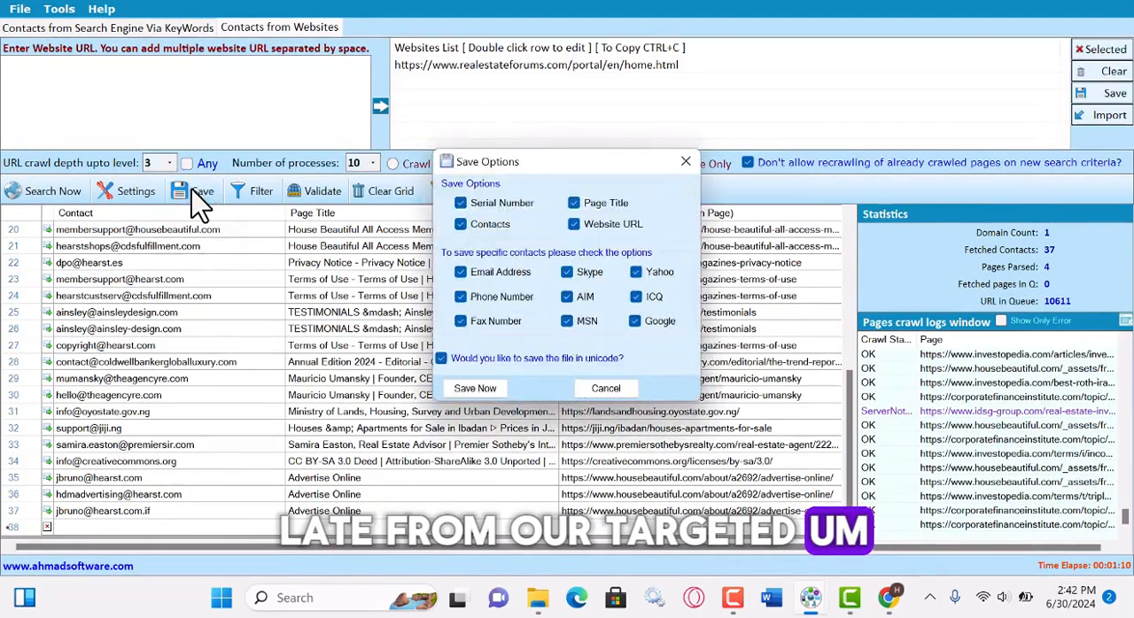
{"action": "left_click", "coordinate": [461, 297]}
{"action": "left_click", "coordinate": [460, 322]}
{"action": "left_click", "coordinate": [567, 321]}
{"action": "left_click", "coordinate": [567, 297]}
{"action": "left_click", "coordinate": [567, 273]}
{"action": "left_click", "coordinate": [637, 273]}
{"action": "left_click", "coordinate": [636, 297]}
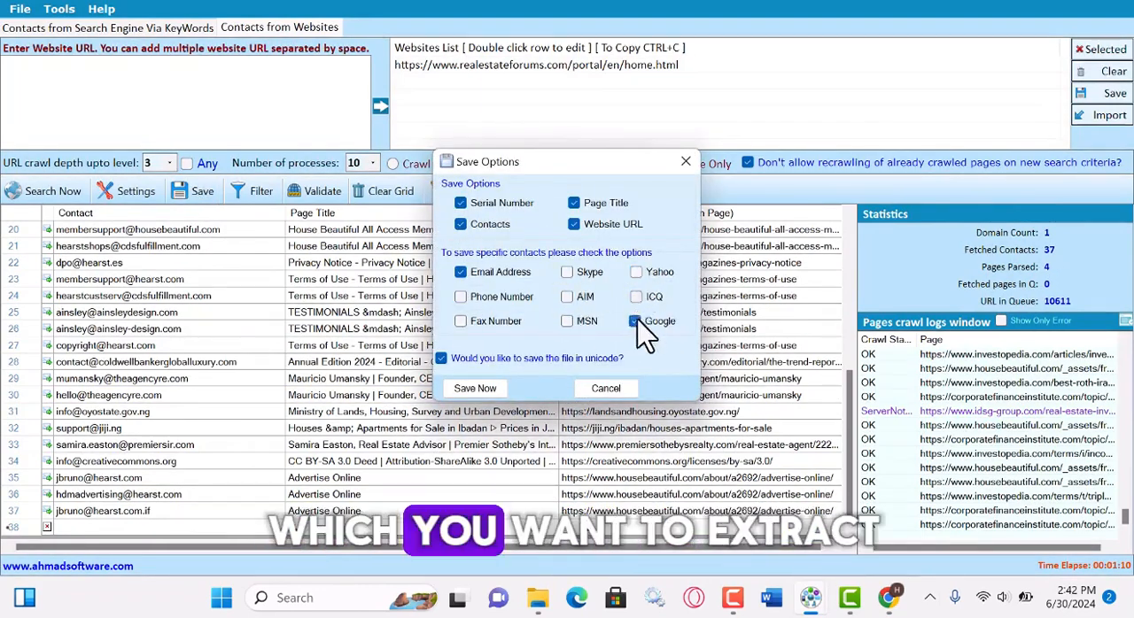
{"action": "left_click", "coordinate": [478, 388]}
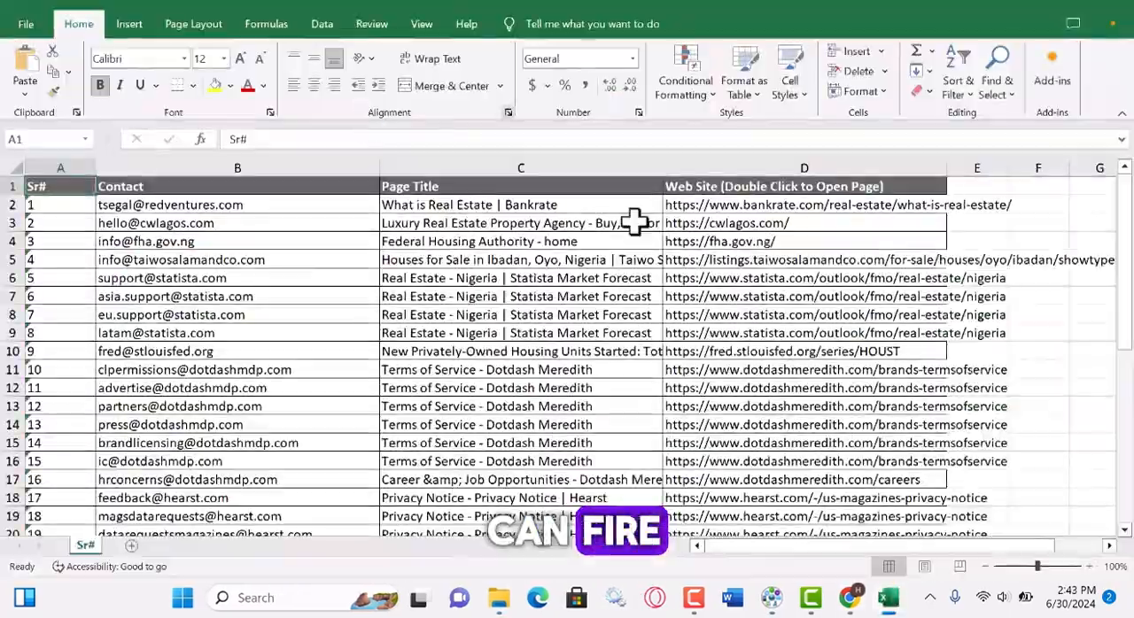
Switch to Excel and copy the exported Contact column into a new workbook.
{"action": "scroll", "coordinate": [216, 278], "scroll_direction": "down", "scroll_amount": 1}
{"action": "scroll", "coordinate": [387, 160], "scroll_direction": "up", "scroll_amount": 1}
{"action": "left_click", "coordinate": [232, 169]}
{"action": "key", "text": "ctrl+c"}
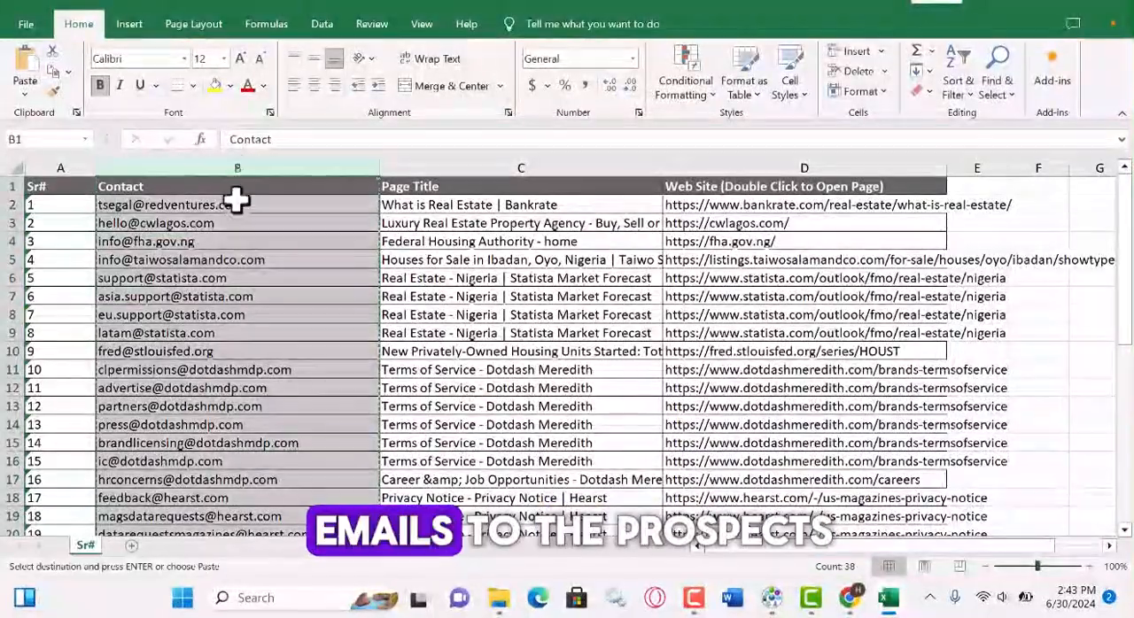
{"action": "key", "text": "ctrl+n"}
{"action": "key", "text": "ctrl+v"}
{"action": "left_click", "coordinate": [485, 305]}
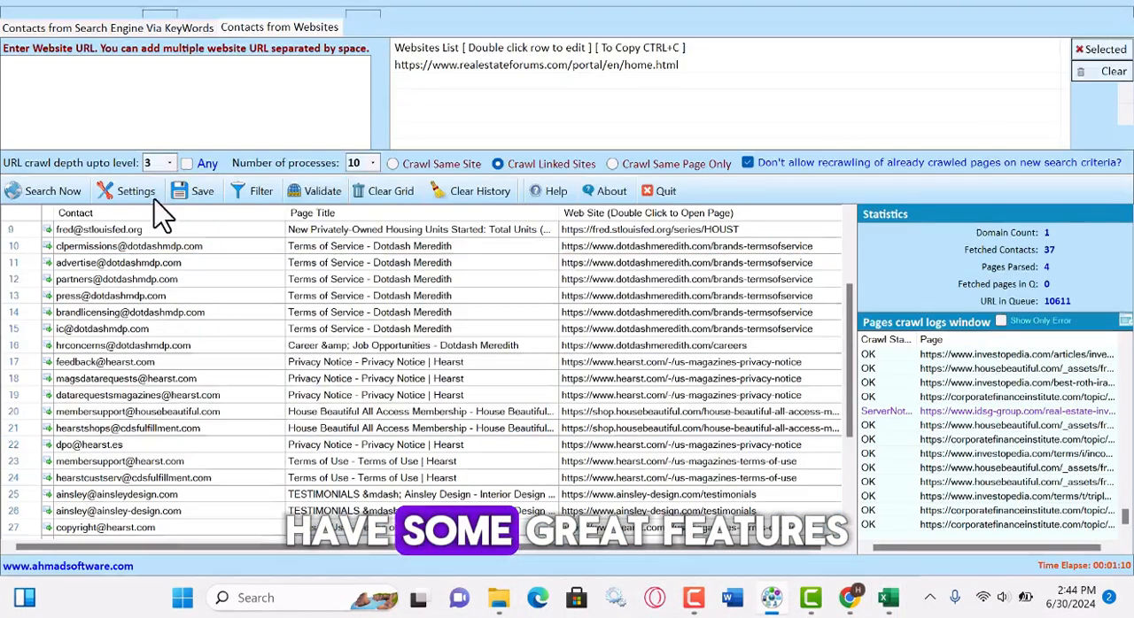
{"action": "left_click", "coordinate": [646, 337]}
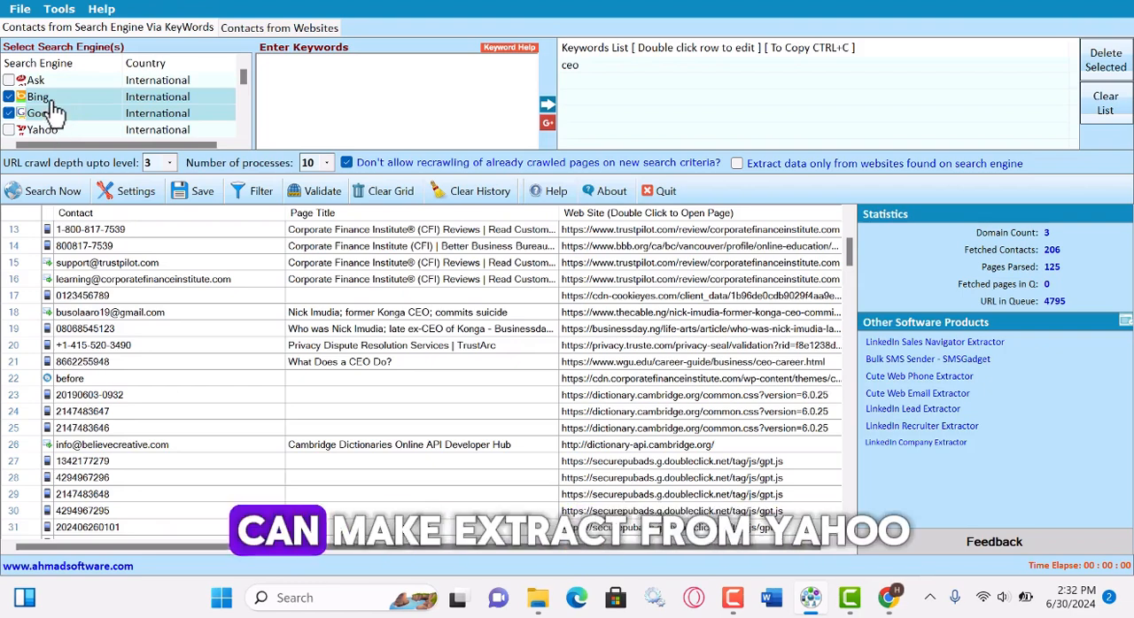
Examine the available search engines and compare the international ones with the country-specific ones.
{"action": "scroll", "coordinate": [72, 120], "scroll_direction": "down", "scroll_amount": 1}
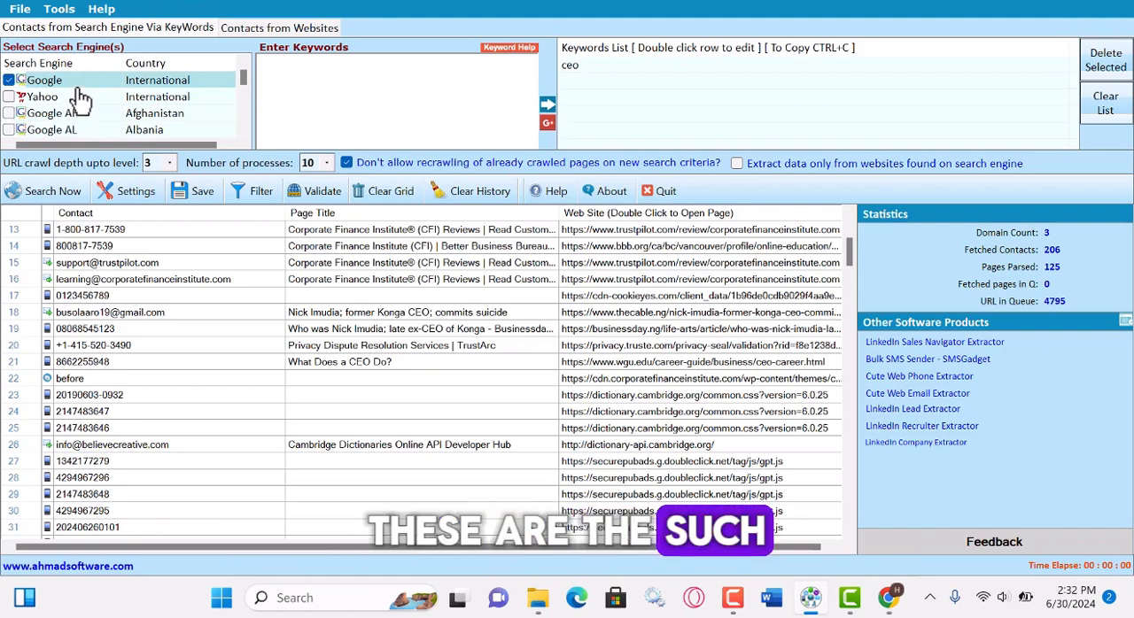
{"action": "scroll", "coordinate": [80, 99], "scroll_direction": "down", "scroll_amount": 2}
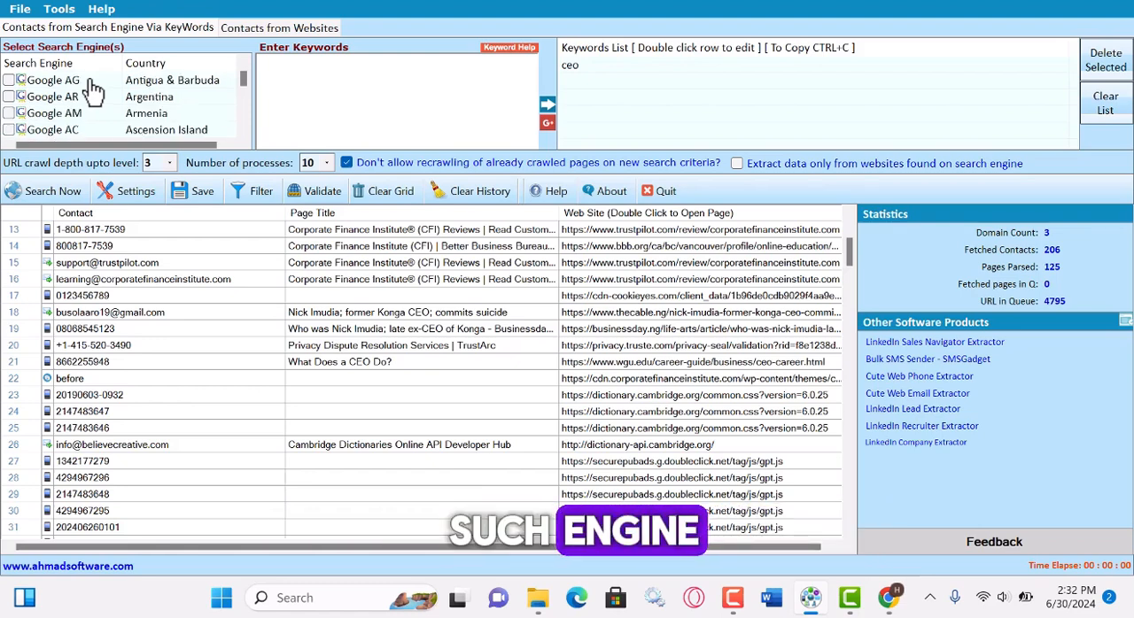
{"action": "scroll", "coordinate": [93, 91], "scroll_direction": "down", "scroll_amount": 6}
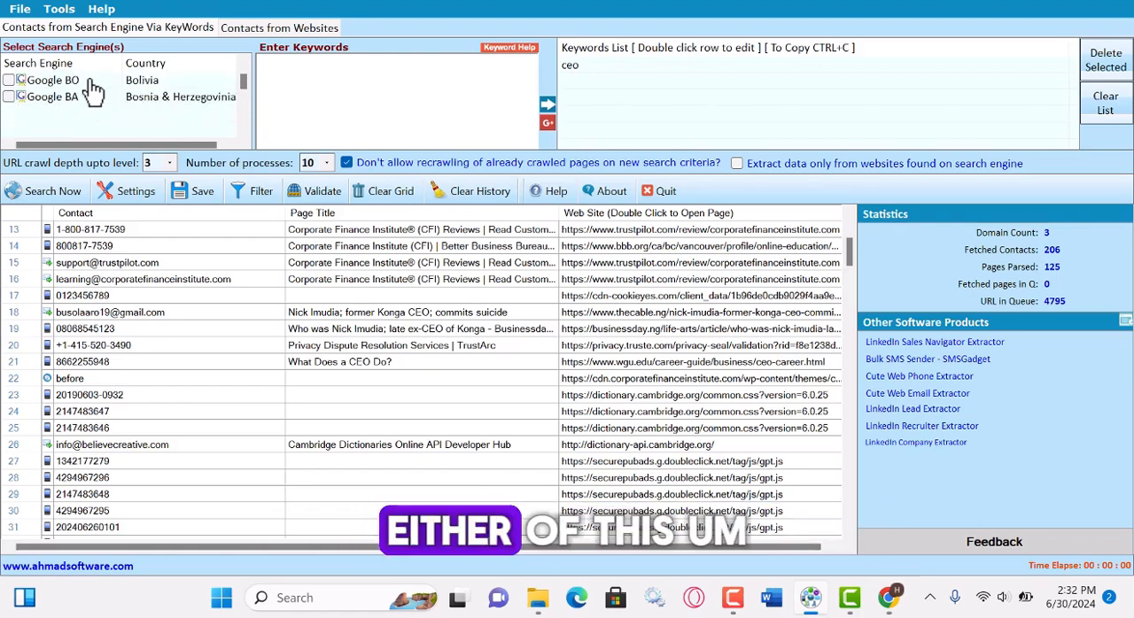
{"action": "scroll", "coordinate": [93, 91], "scroll_direction": "down", "scroll_amount": 2}
{"action": "scroll", "coordinate": [124, 92], "scroll_direction": "down", "scroll_amount": 3}
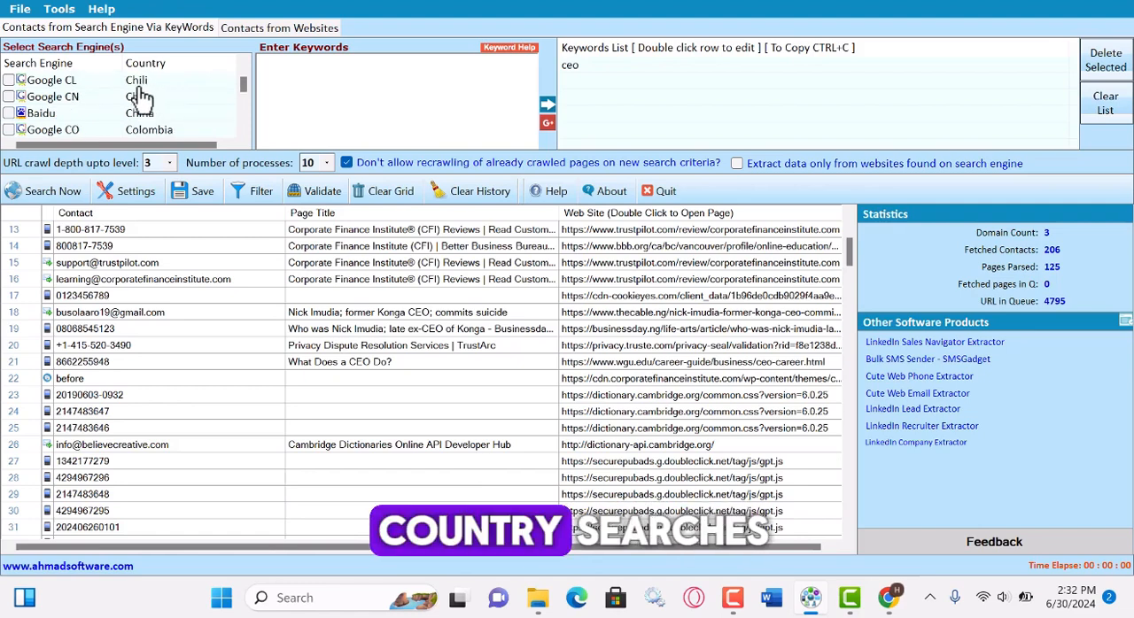
{"action": "scroll", "coordinate": [62, 107], "scroll_direction": "up", "scroll_amount": 12}
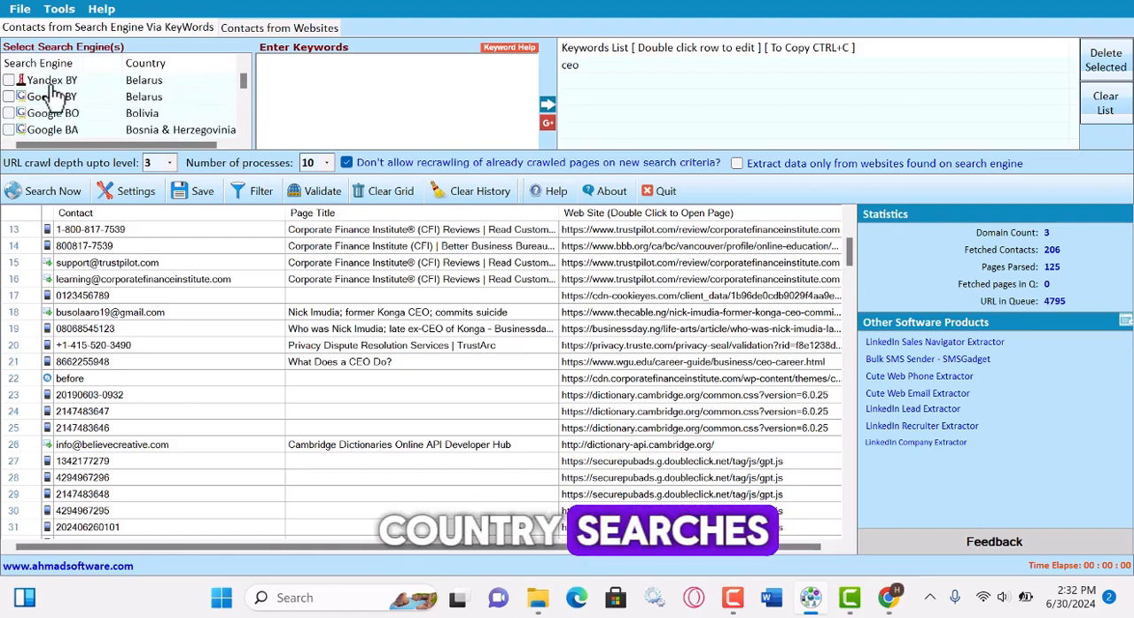
{"action": "scroll", "coordinate": [88, 97], "scroll_direction": "up", "scroll_amount": 8}
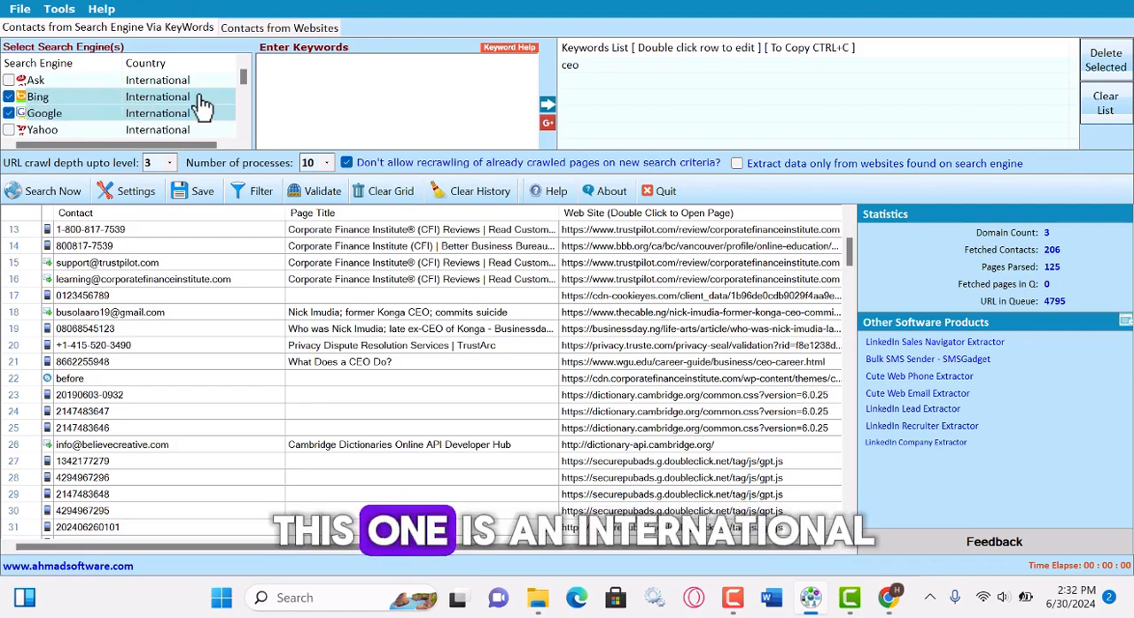
{"action": "scroll", "coordinate": [12, 124], "scroll_direction": "down", "scroll_amount": 2}
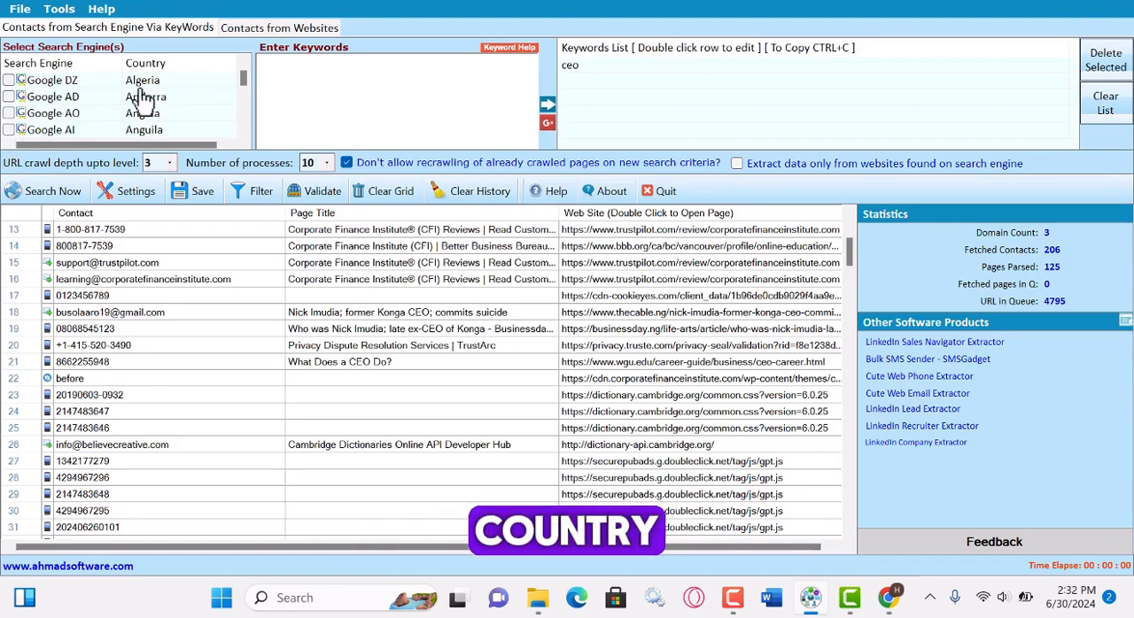
{"action": "scroll", "coordinate": [155, 94], "scroll_direction": "down", "scroll_amount": 2}
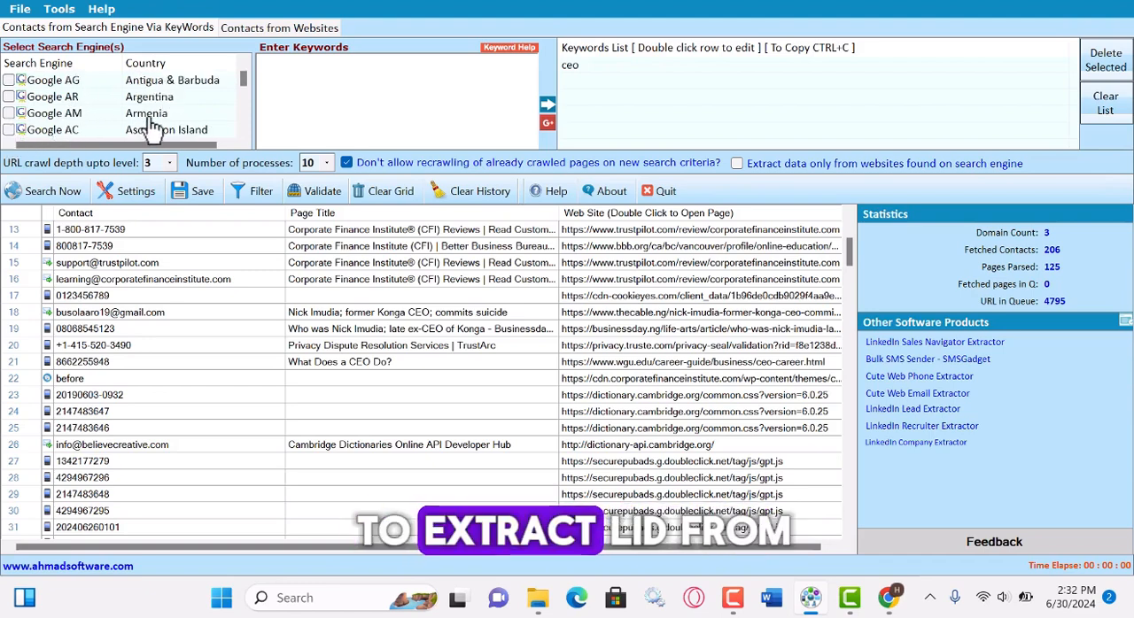
Try to add the Google AR engine for Argentina to the selected Bing and Google search engines.
{"action": "left_click", "coordinate": [10, 98]}
{"action": "scroll", "coordinate": [85, 84], "scroll_direction": "up", "scroll_amount": 3}
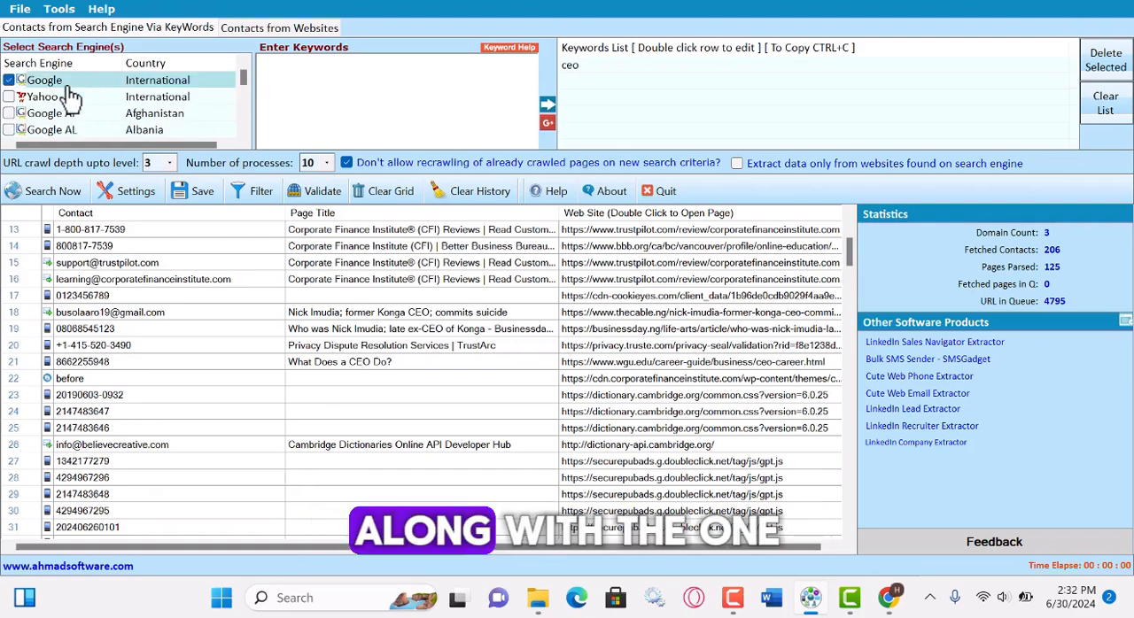
{"action": "scroll", "coordinate": [75, 93], "scroll_direction": "up", "scroll_amount": 1}
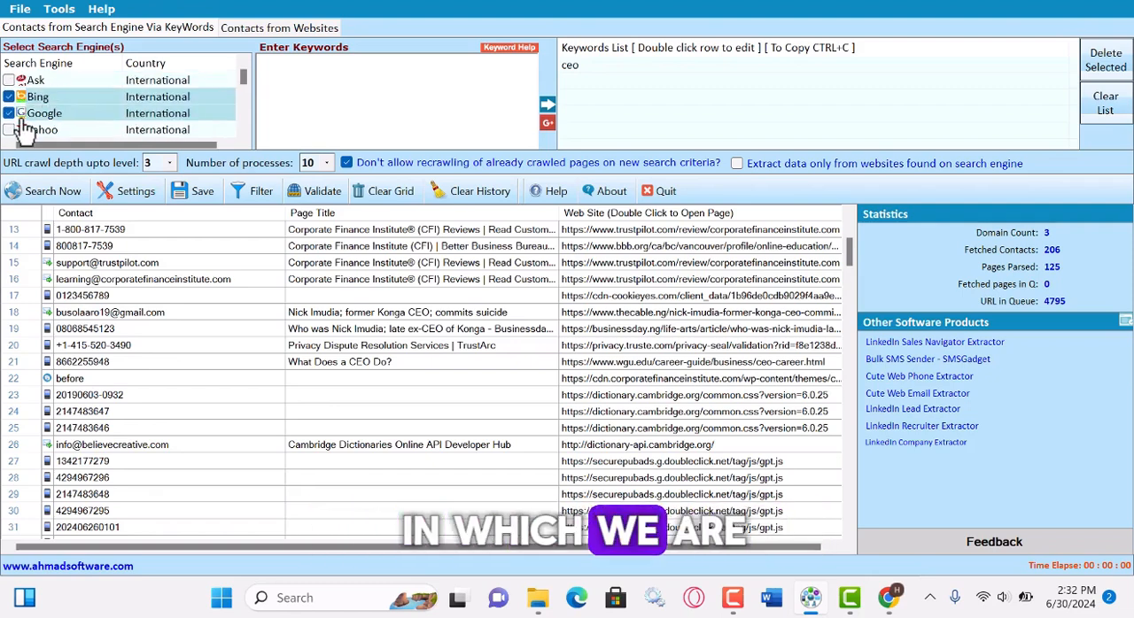
{"action": "scroll", "coordinate": [23, 103], "scroll_direction": "down", "scroll_amount": 4}
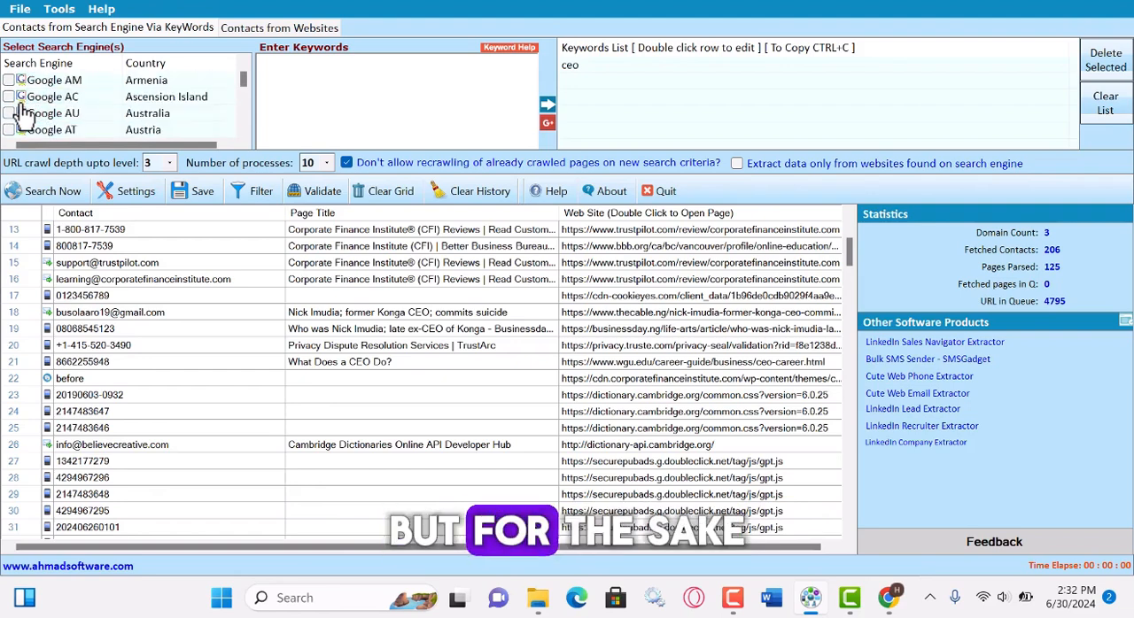
{"action": "scroll", "coordinate": [23, 103], "scroll_direction": "up", "scroll_amount": 2}
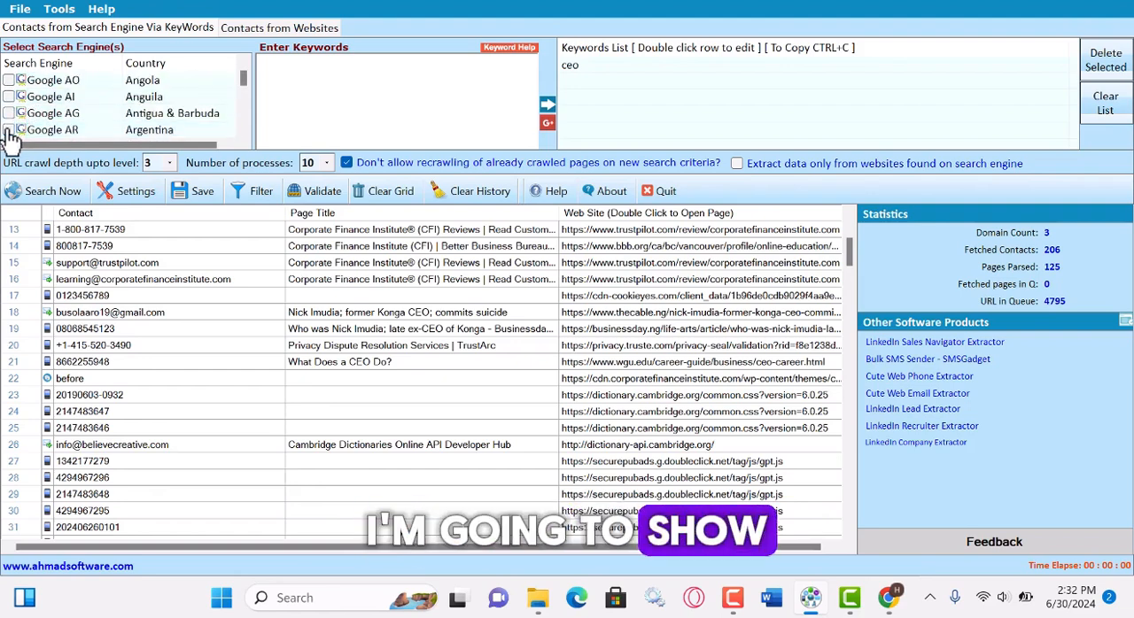
{"action": "scroll", "coordinate": [221, 93], "scroll_direction": "up", "scroll_amount": 5}
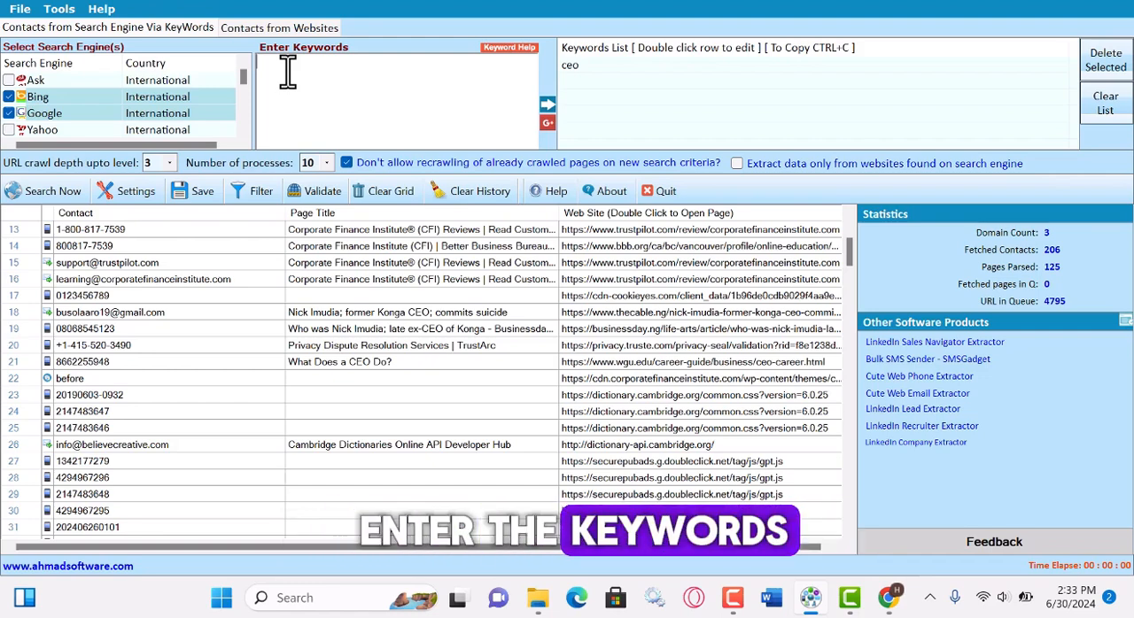
Clear all contacts from the results grid together with the history of crawled pages.
{"action": "left_click", "coordinate": [448, 344]}
{"action": "key", "text": "ctrl+a"}
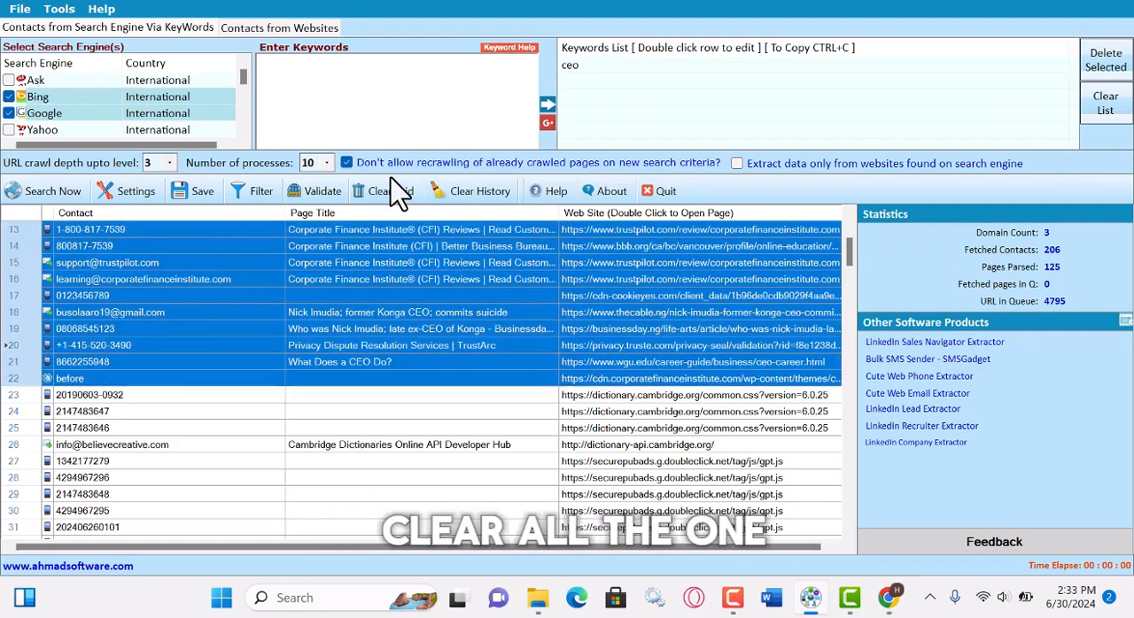
{"action": "left_click", "coordinate": [403, 205]}
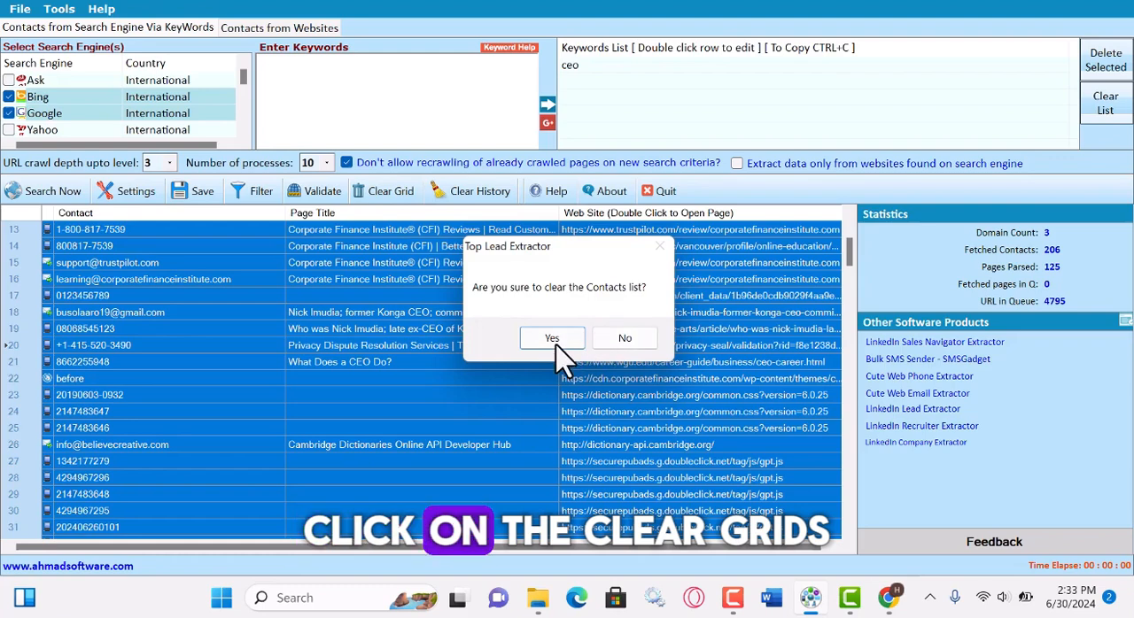
{"action": "left_click", "coordinate": [552, 342]}
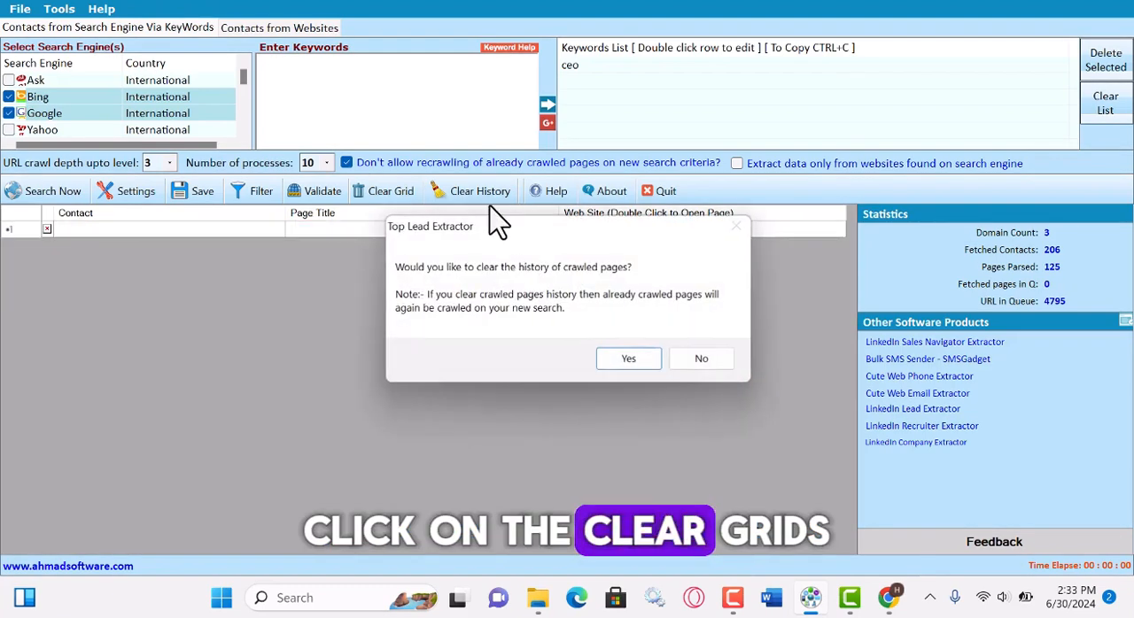
{"action": "left_click", "coordinate": [641, 361]}
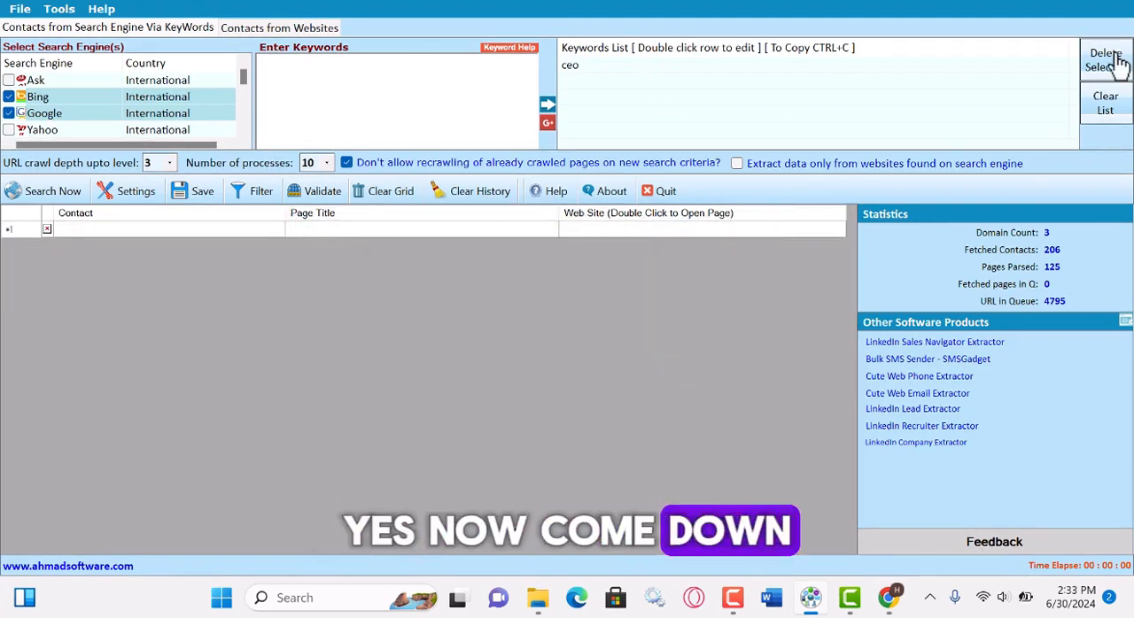
Clear the keywords list and add the keywords Real estate and Housing to it.
{"action": "left_click", "coordinate": [1106, 102]}
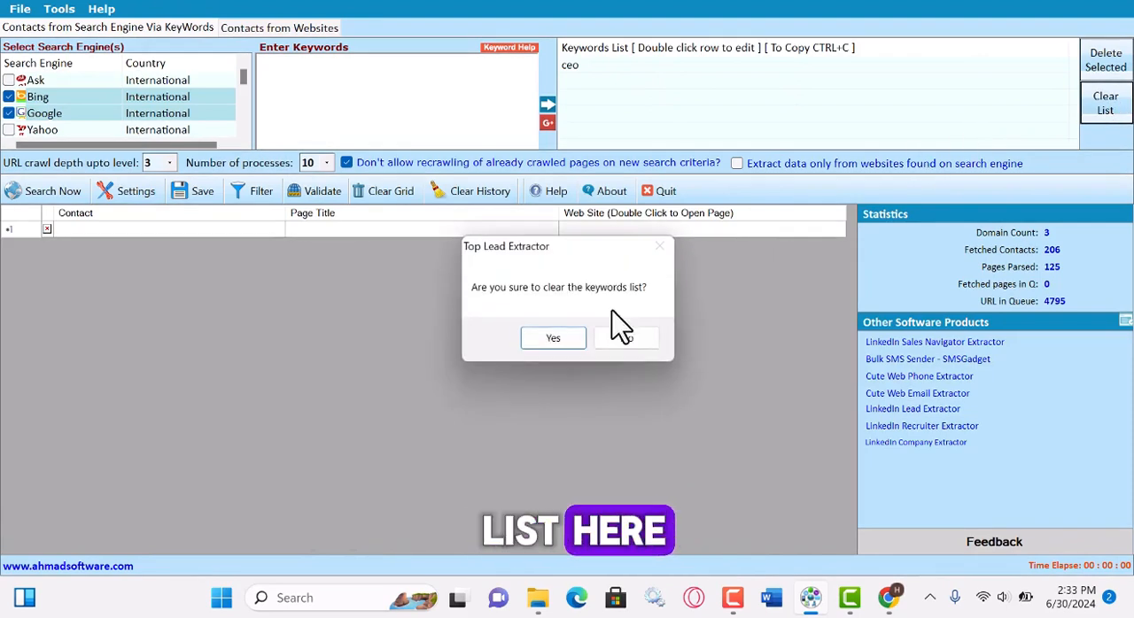
{"action": "left_click", "coordinate": [553, 338]}
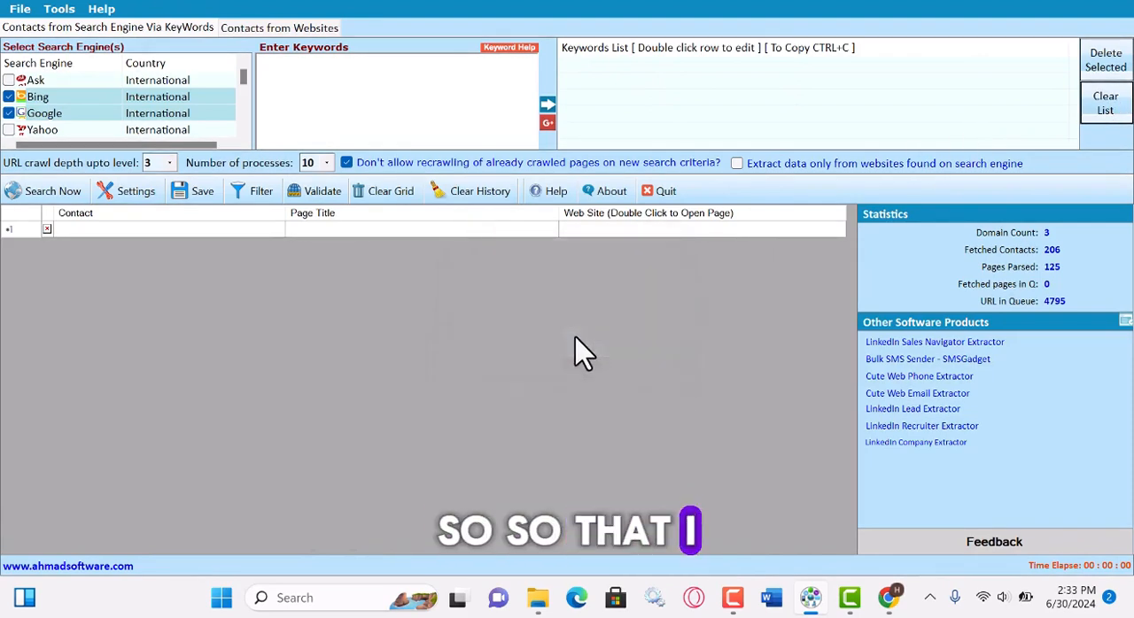
{"action": "left_click", "coordinate": [313, 83]}
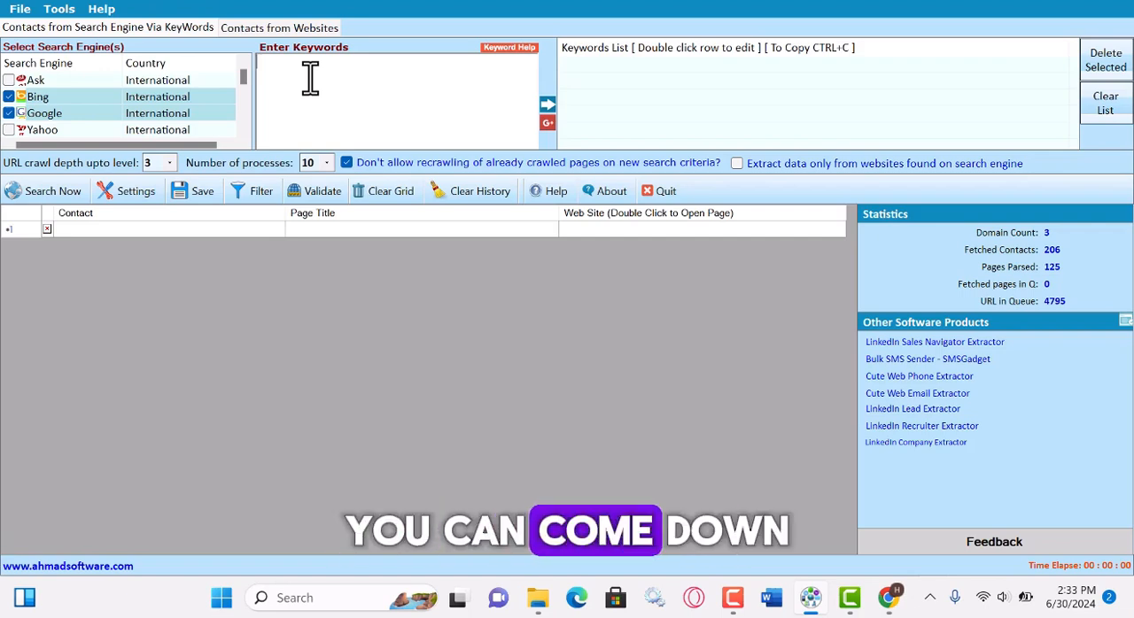
{"action": "type", "text": "eal estate"}
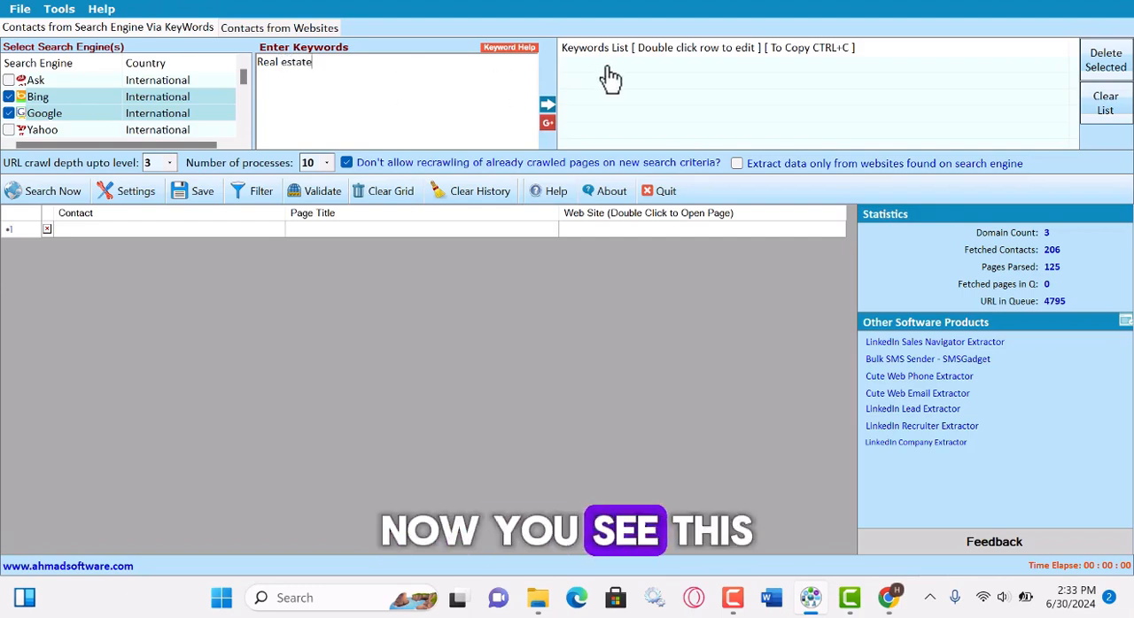
{"action": "left_click", "coordinate": [550, 111]}
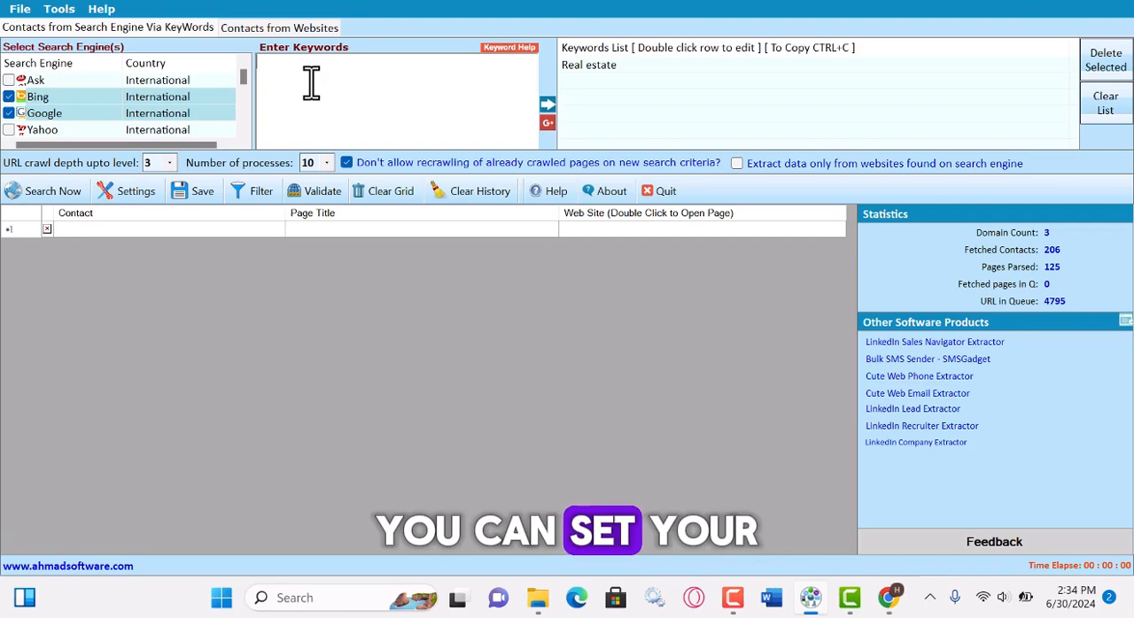
{"action": "type", "text": "Housing"}
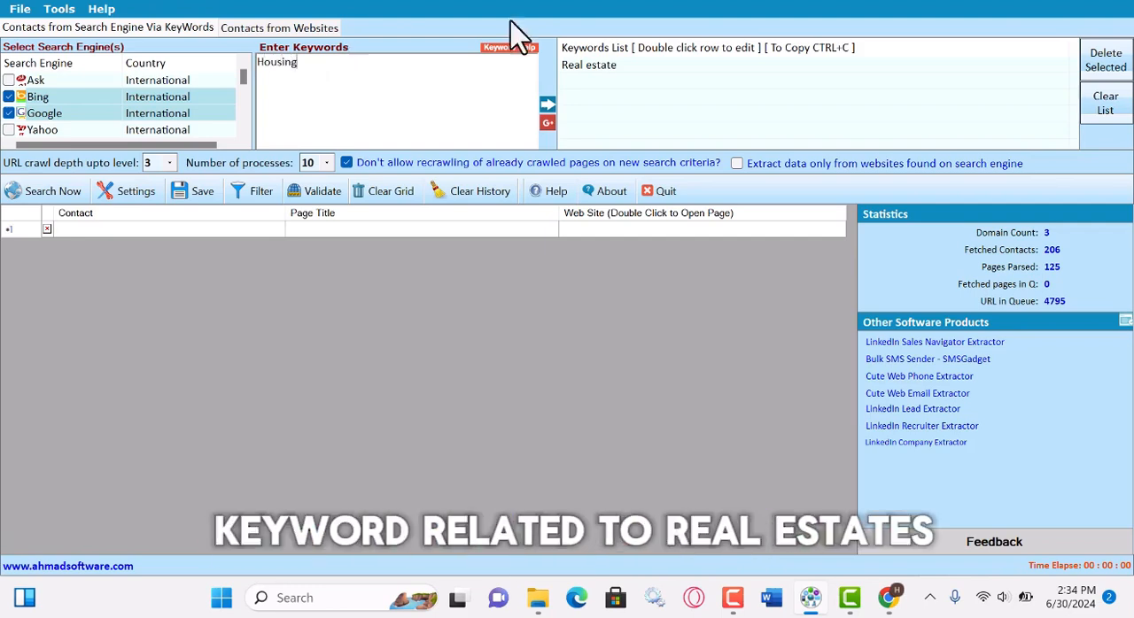
{"action": "left_click", "coordinate": [547, 106]}
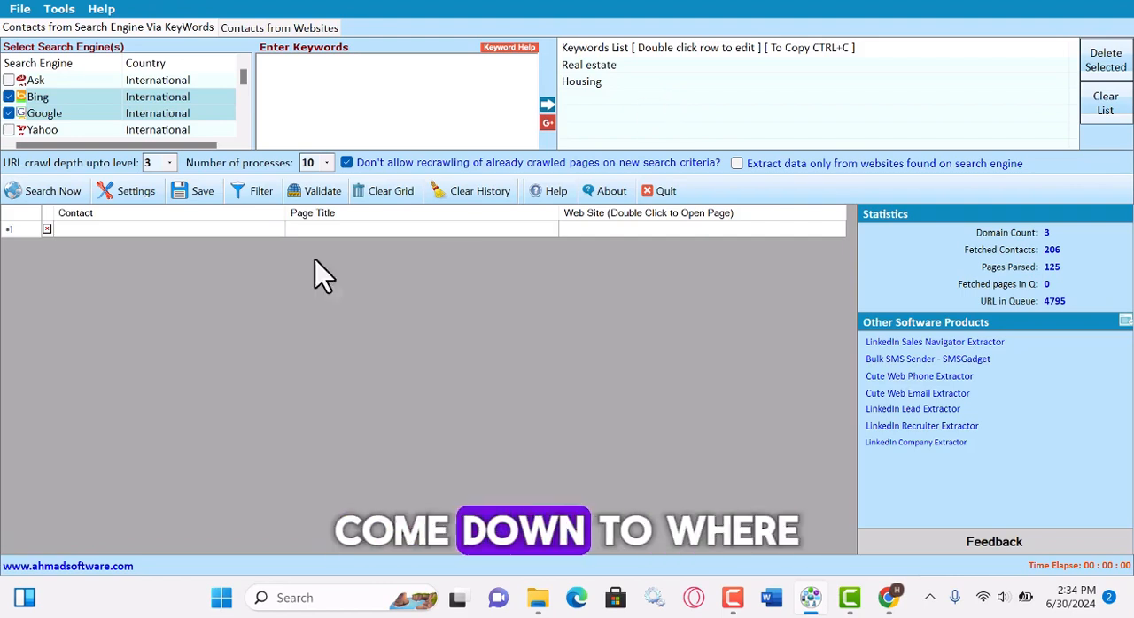
Start the search, accept adding phone filters, and look over the phone number validator and phone filtering settings.
{"action": "left_click", "coordinate": [42, 196]}
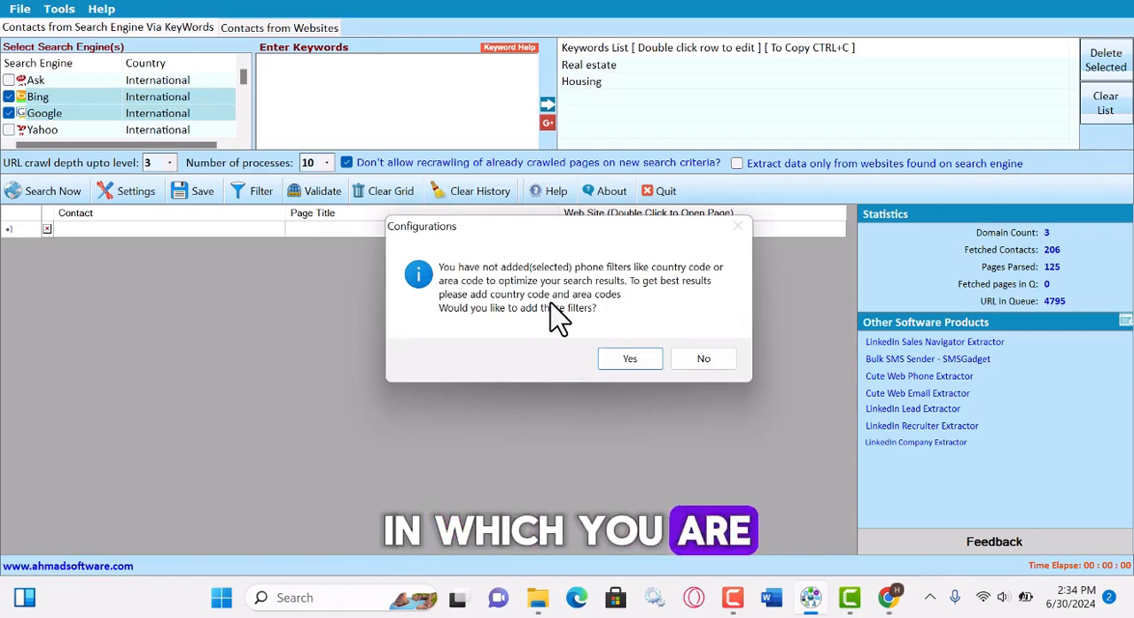
{"action": "left_click", "coordinate": [625, 358]}
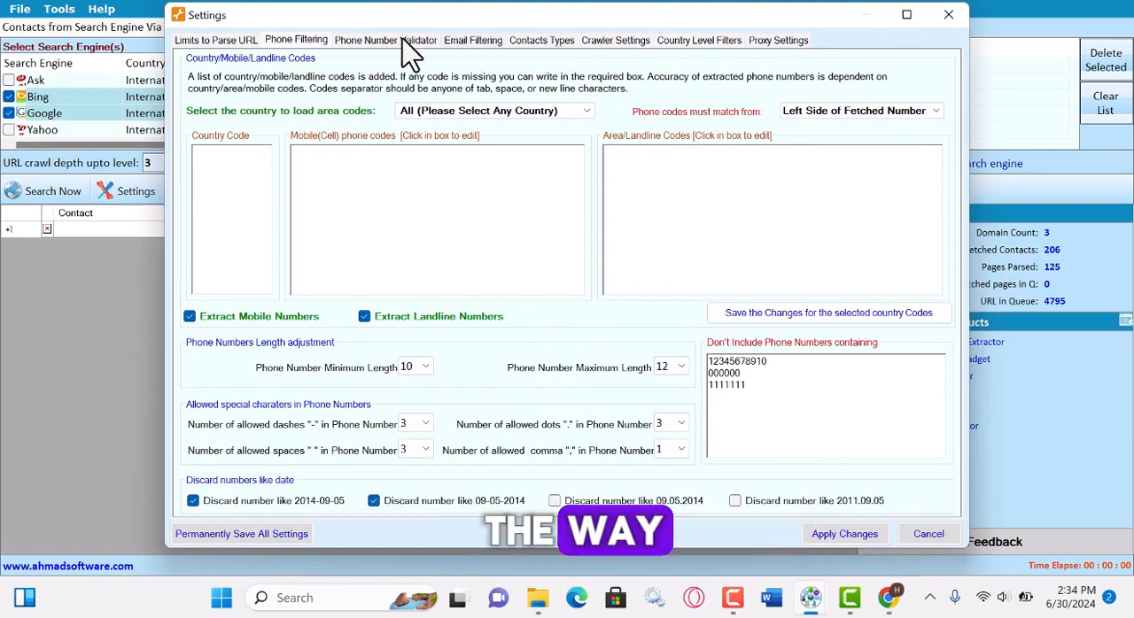
{"action": "left_click", "coordinate": [356, 40]}
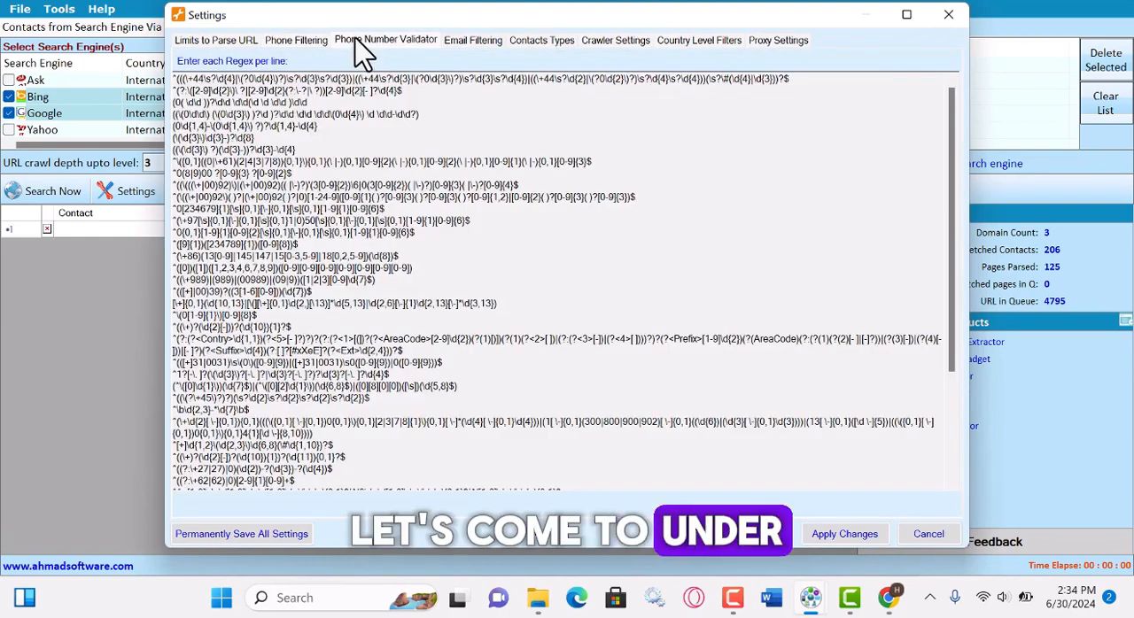
{"action": "left_click", "coordinate": [295, 41]}
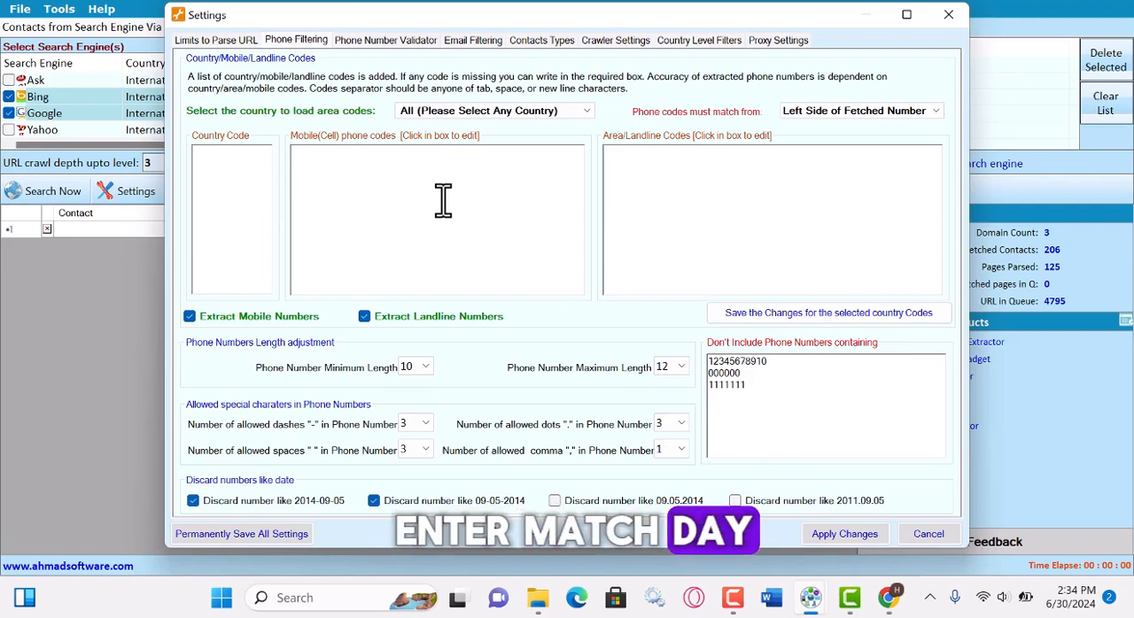
Load the United States country, mobile and area codes into the phone filter.
{"action": "left_click", "coordinate": [534, 113]}
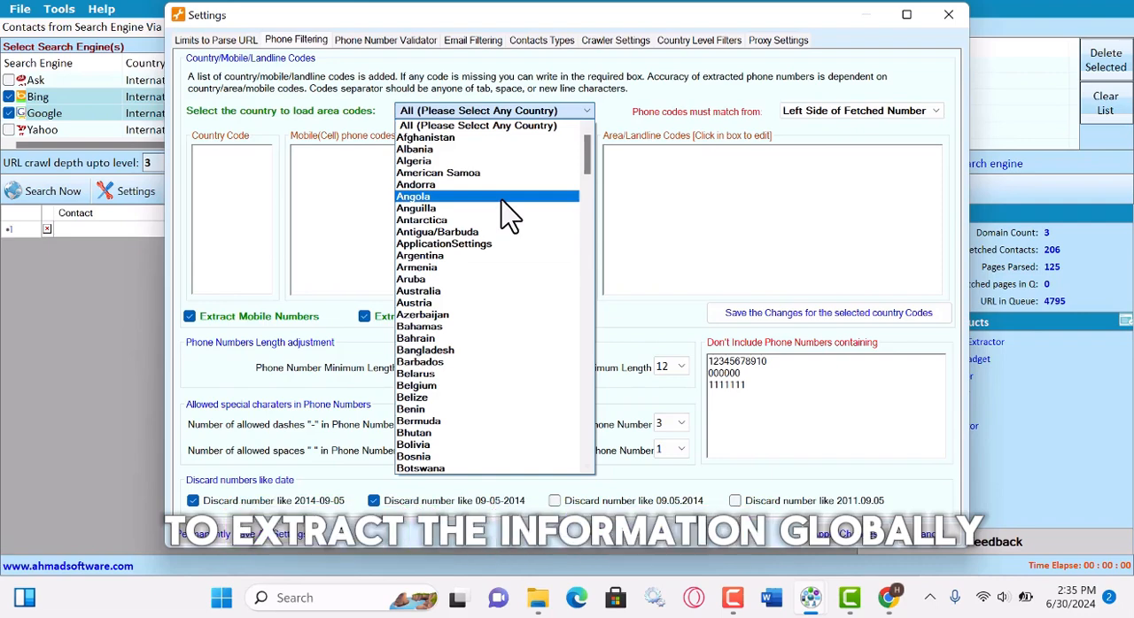
{"action": "scroll", "coordinate": [469, 354], "scroll_direction": "down", "scroll_amount": 20}
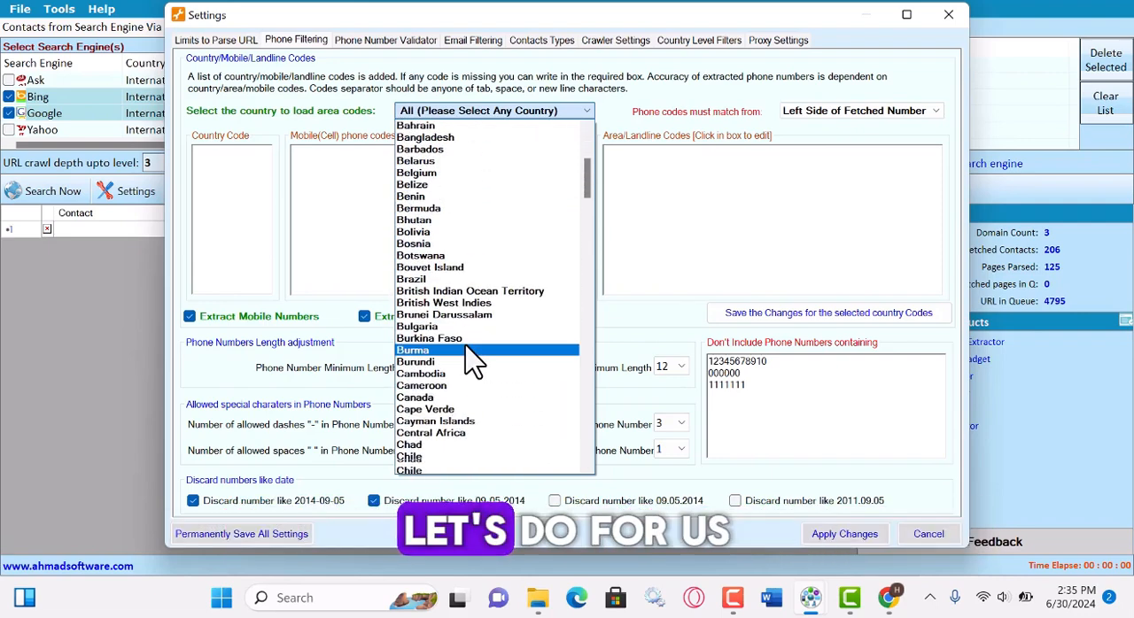
{"action": "scroll", "coordinate": [467, 364], "scroll_direction": "down", "scroll_amount": 4}
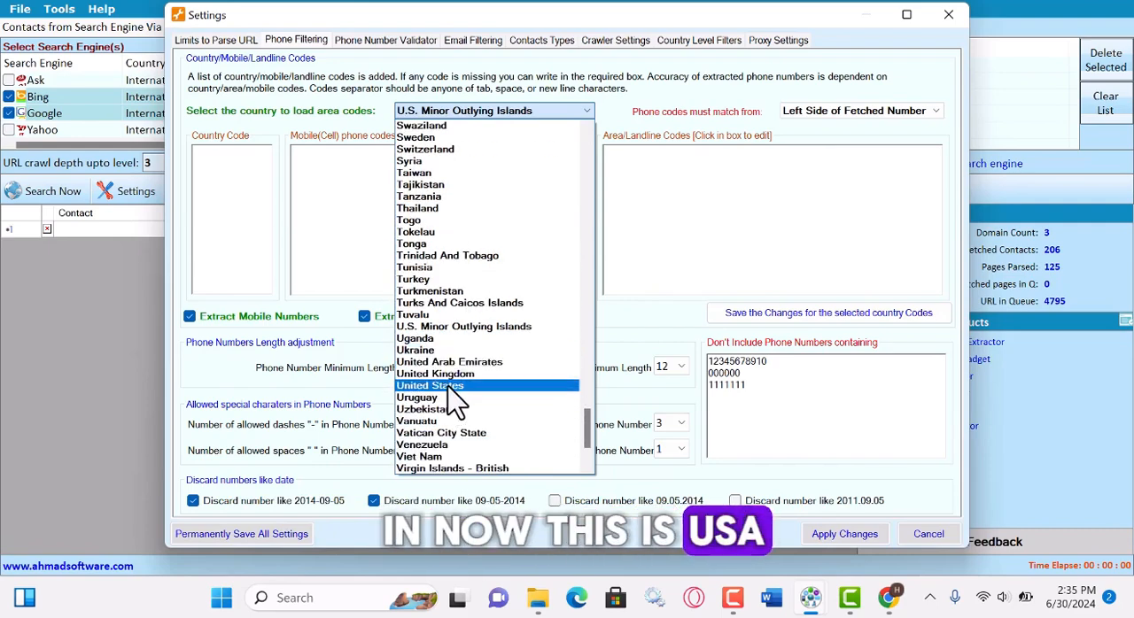
{"action": "left_click", "coordinate": [456, 387]}
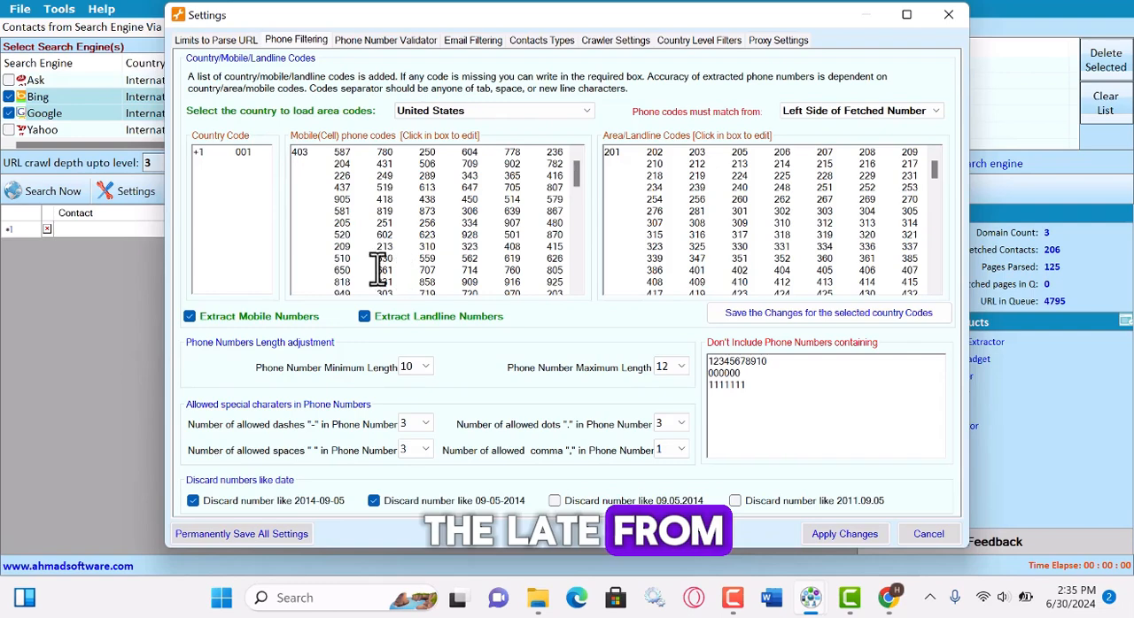
Set the phone filter country back to All so numbers are extracted worldwide, with landline extraction enabled.
{"action": "left_click", "coordinate": [576, 112]}
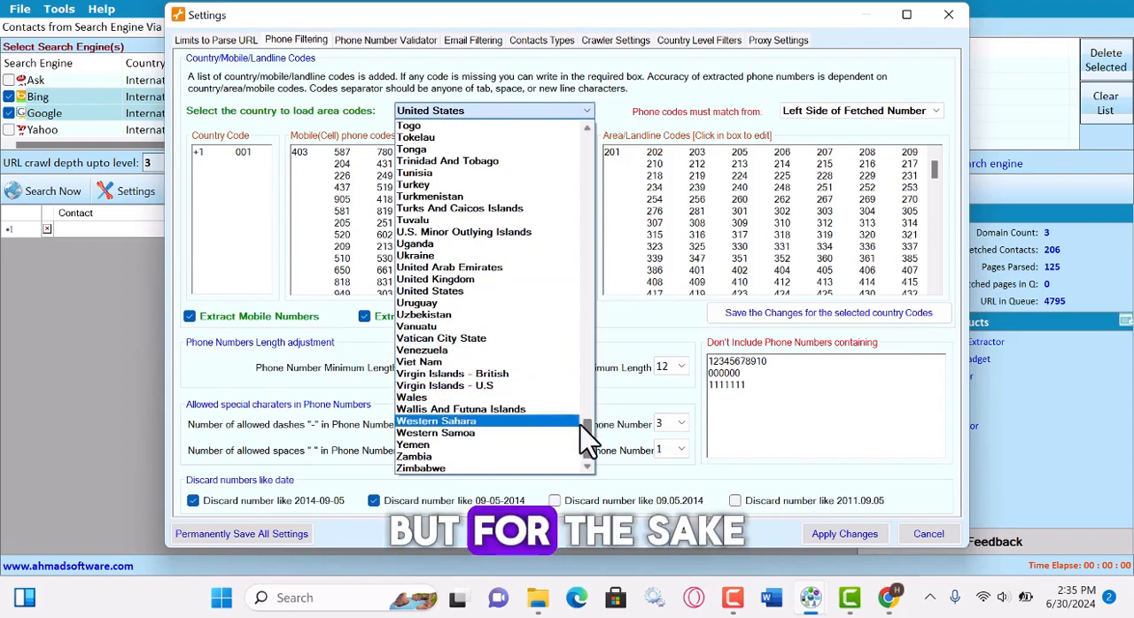
{"action": "scroll", "coordinate": [587, 417], "scroll_direction": "up", "scroll_amount": 20}
{"action": "scroll", "coordinate": [470, 168], "scroll_direction": "up", "scroll_amount": 15}
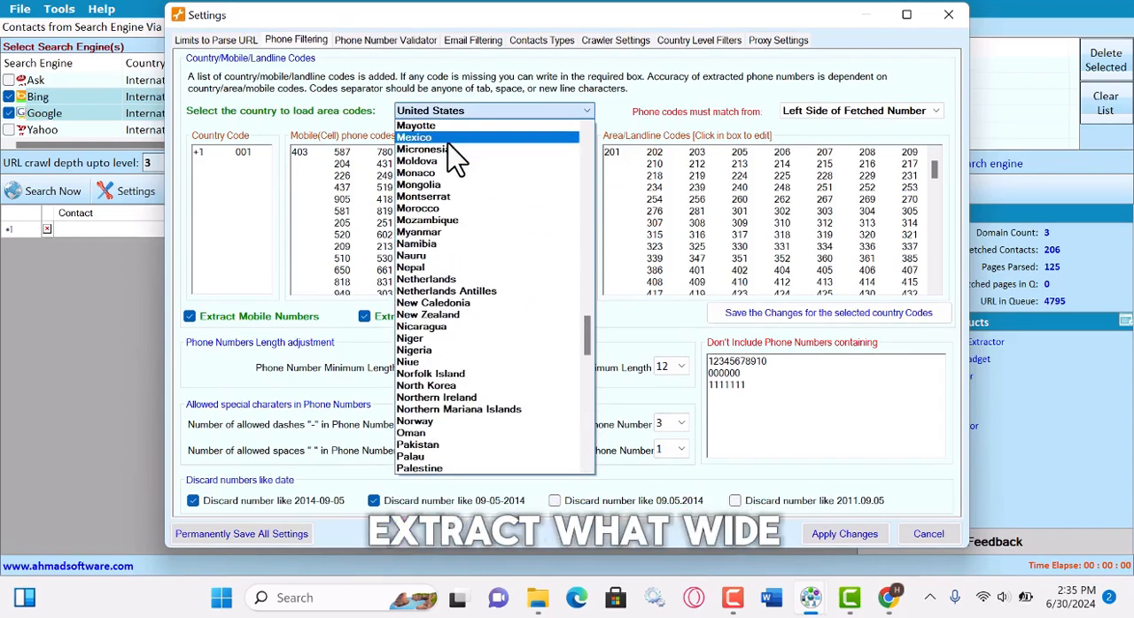
{"action": "scroll", "coordinate": [452, 152], "scroll_direction": "up", "scroll_amount": 10}
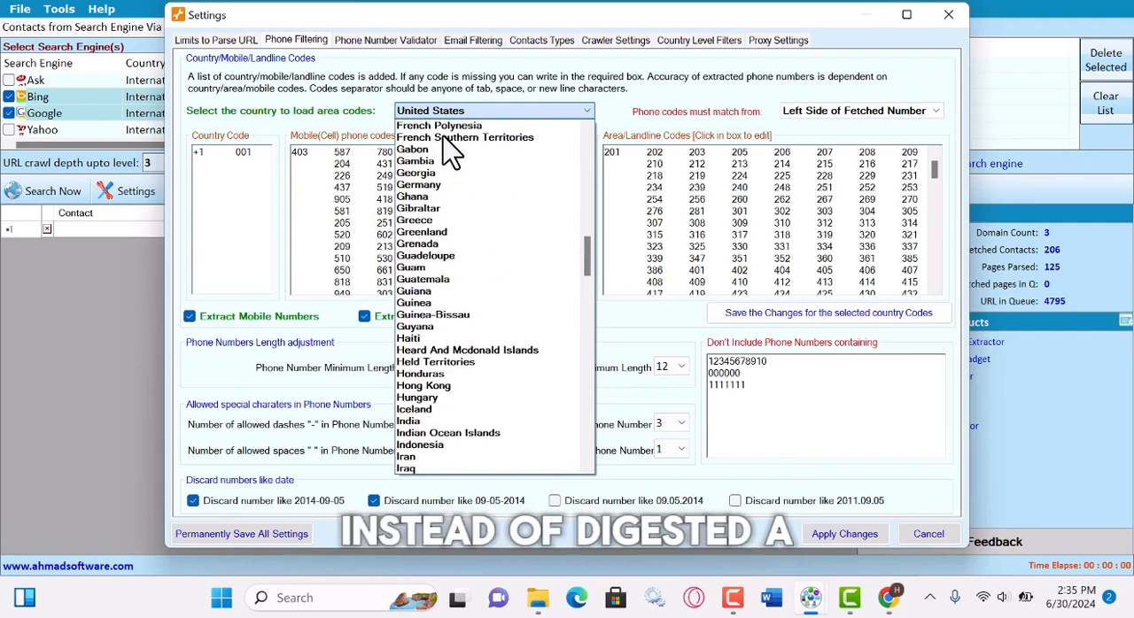
{"action": "scroll", "coordinate": [452, 152], "scroll_direction": "up", "scroll_amount": 20}
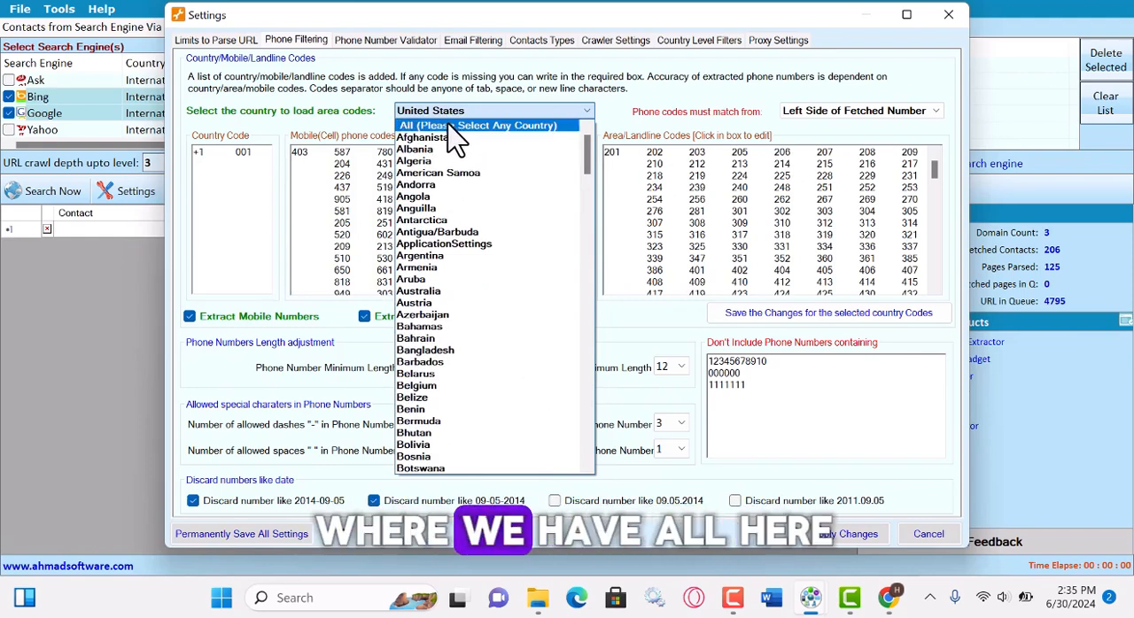
{"action": "left_click", "coordinate": [449, 127]}
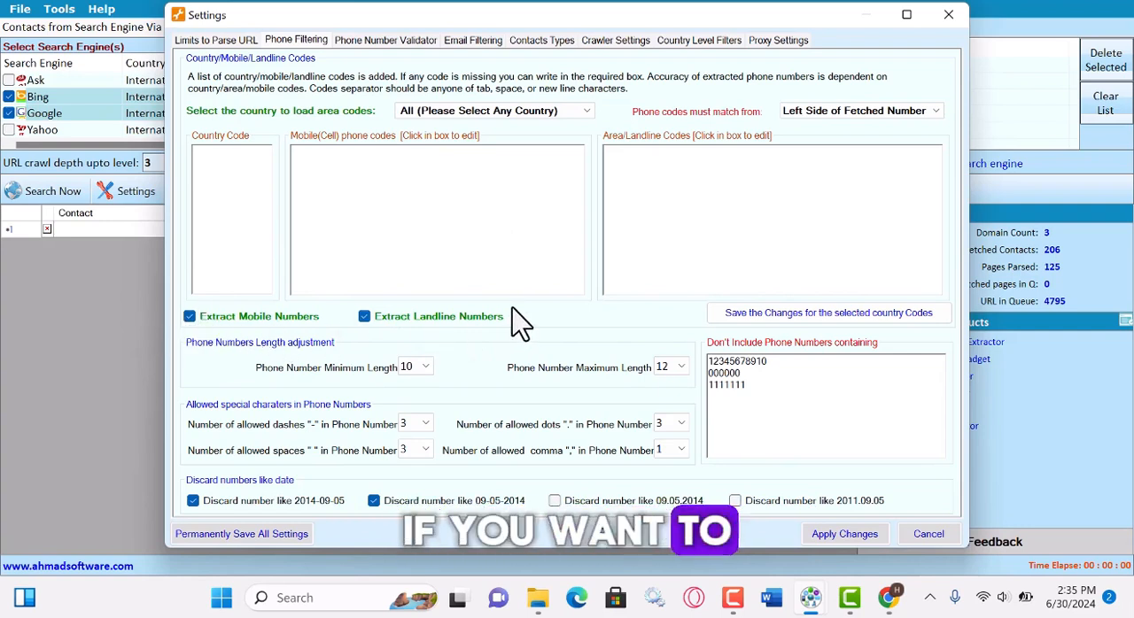
{"action": "left_click", "coordinate": [365, 317]}
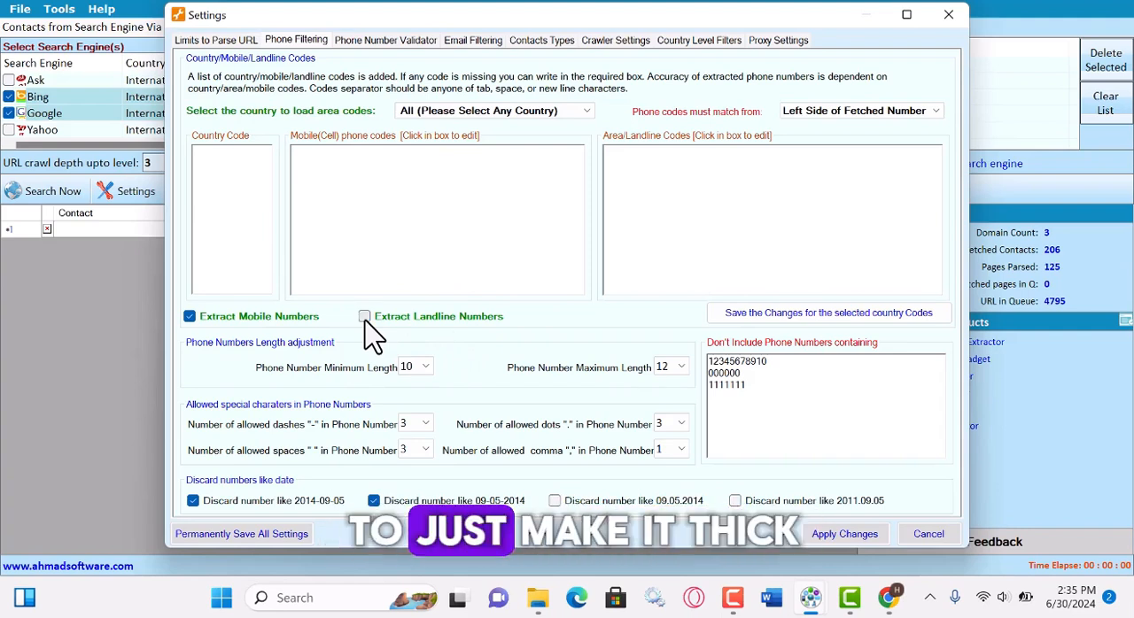
Exclude Fax Number and Skype from the contact types to extract, leaving only Email Address and Phone Number.
{"action": "left_click", "coordinate": [535, 43]}
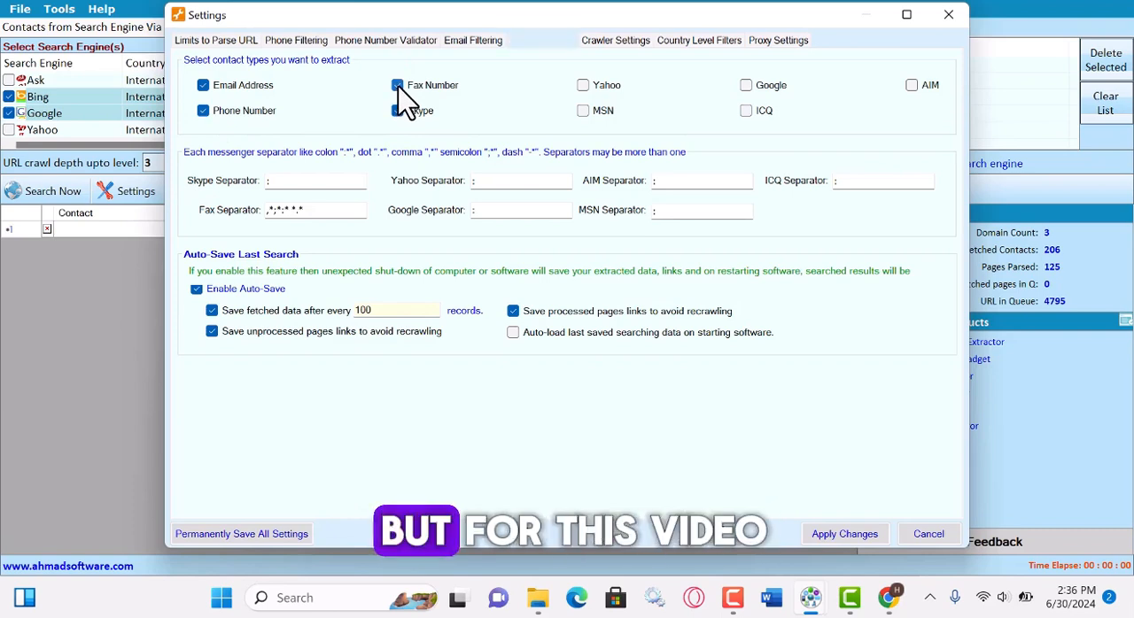
{"action": "left_click", "coordinate": [398, 86]}
{"action": "left_click", "coordinate": [398, 111]}
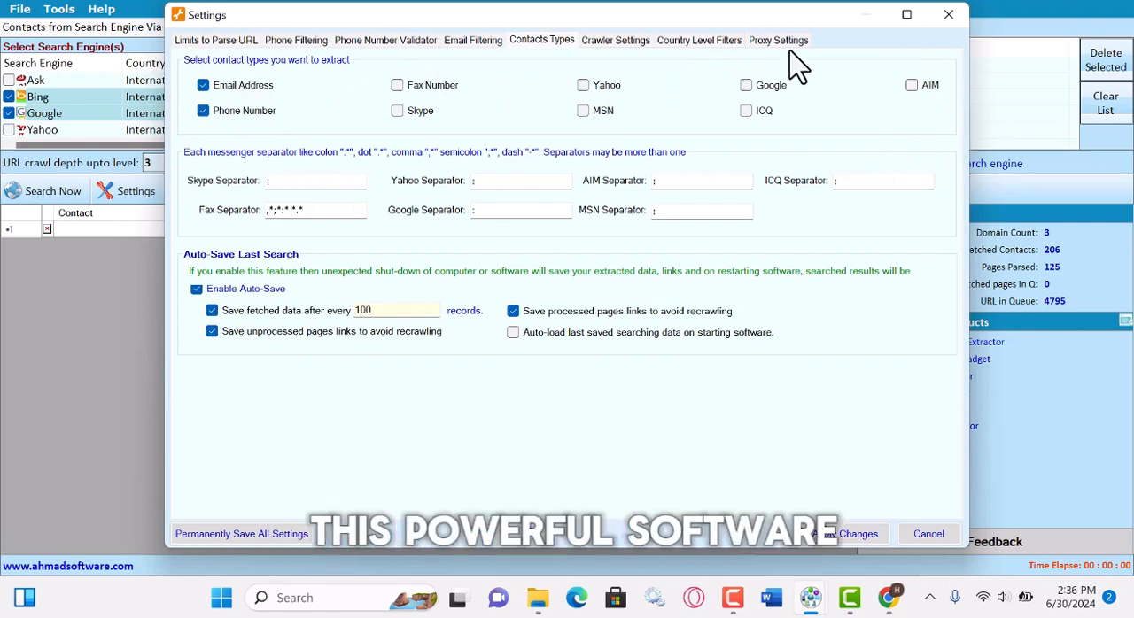
Review the excluded email words, then apply the settings and run the extraction with the last search's queued pages kept.
{"action": "left_click", "coordinate": [473, 41]}
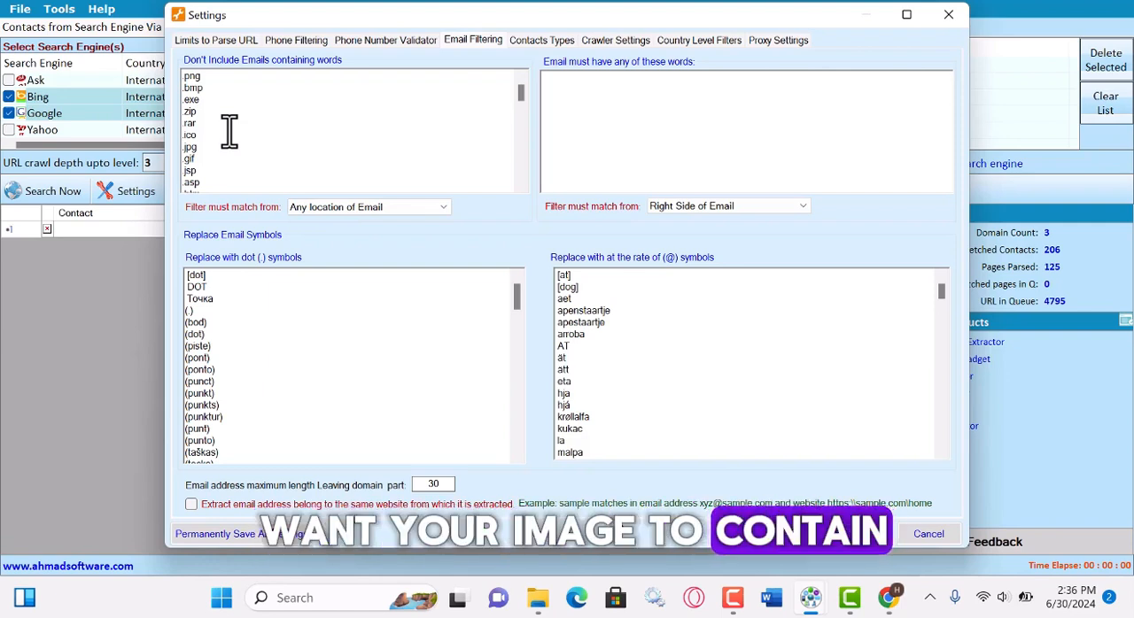
{"action": "scroll", "coordinate": [229, 131], "scroll_direction": "down", "scroll_amount": 10}
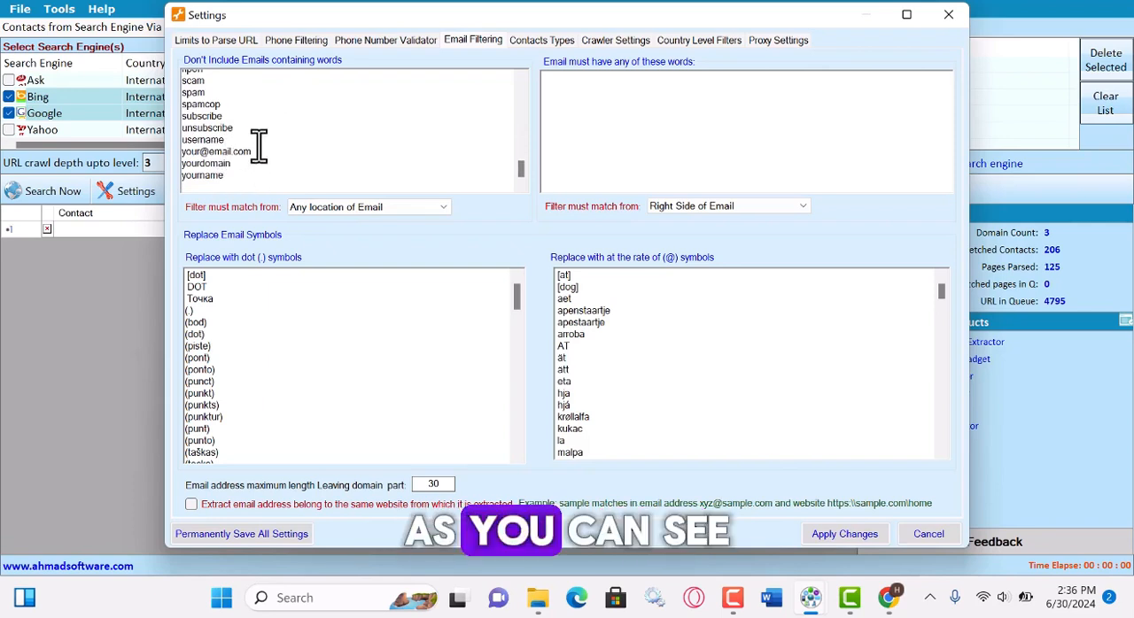
{"action": "scroll", "coordinate": [252, 137], "scroll_direction": "up", "scroll_amount": 3}
{"action": "scroll", "coordinate": [236, 143], "scroll_direction": "down", "scroll_amount": 3}
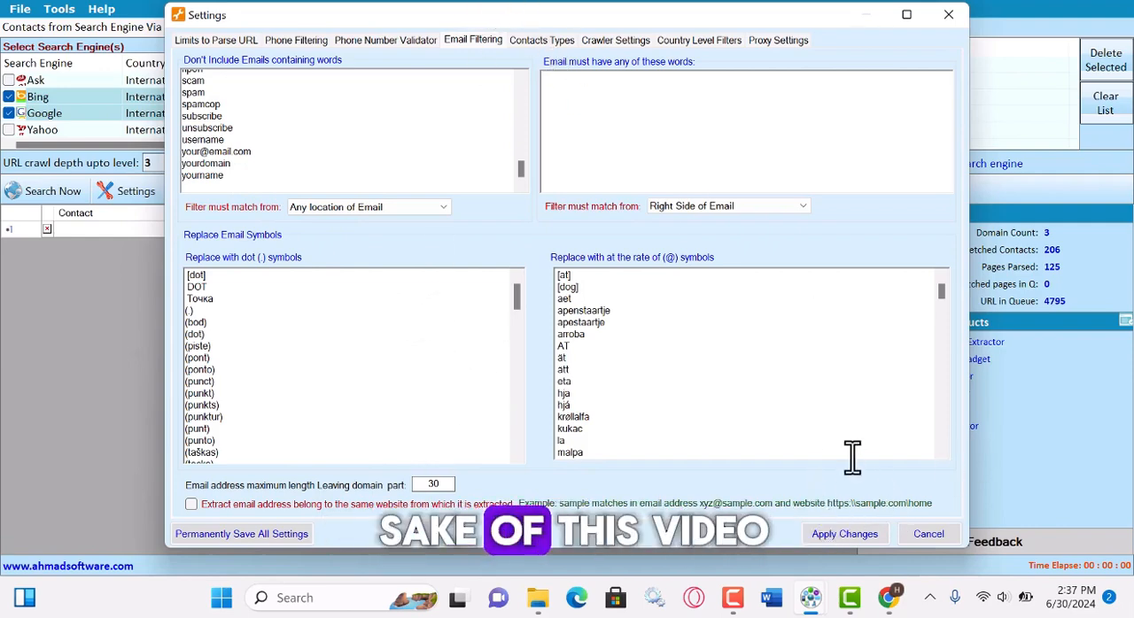
{"action": "left_click", "coordinate": [846, 534]}
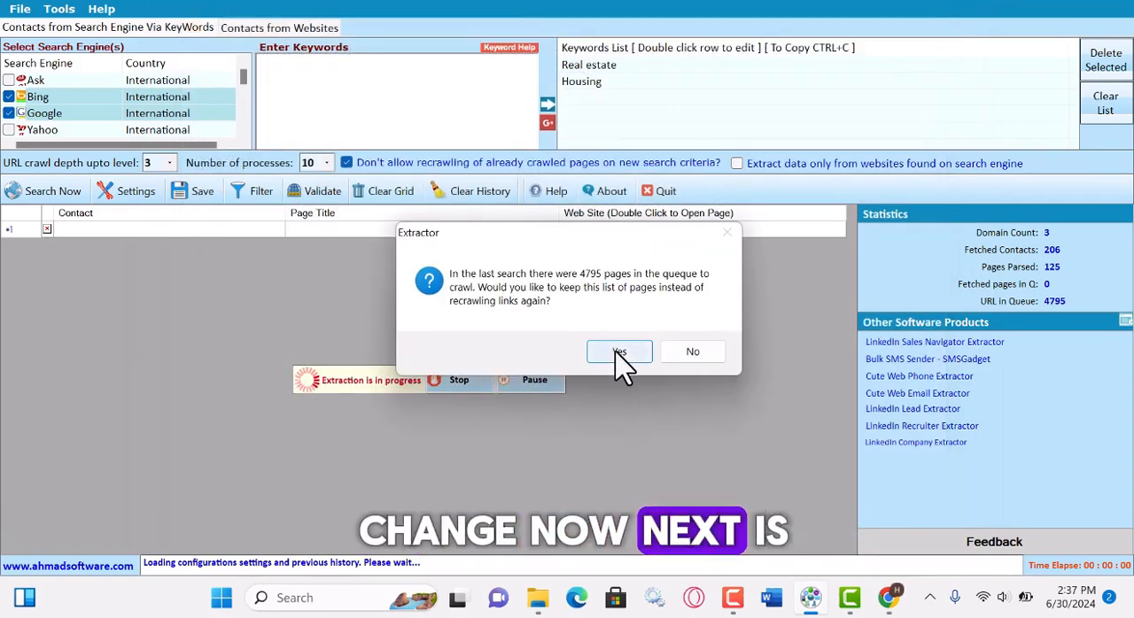
{"action": "left_click", "coordinate": [617, 353]}
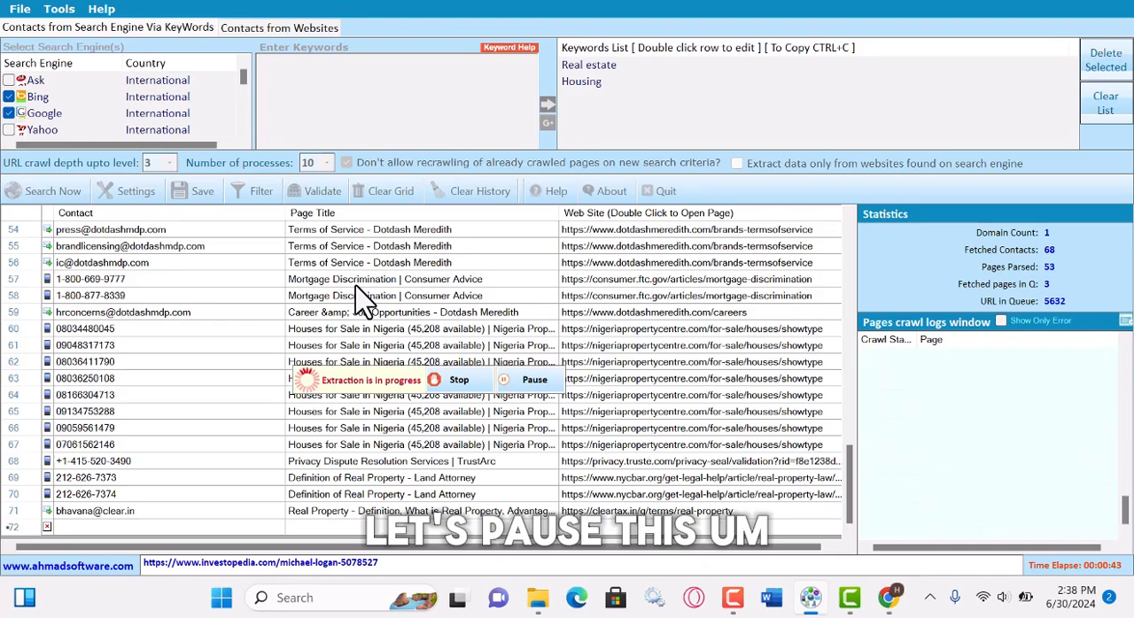
Stop the running lead extraction and dismiss the resulting message.
{"action": "left_click", "coordinate": [460, 383]}
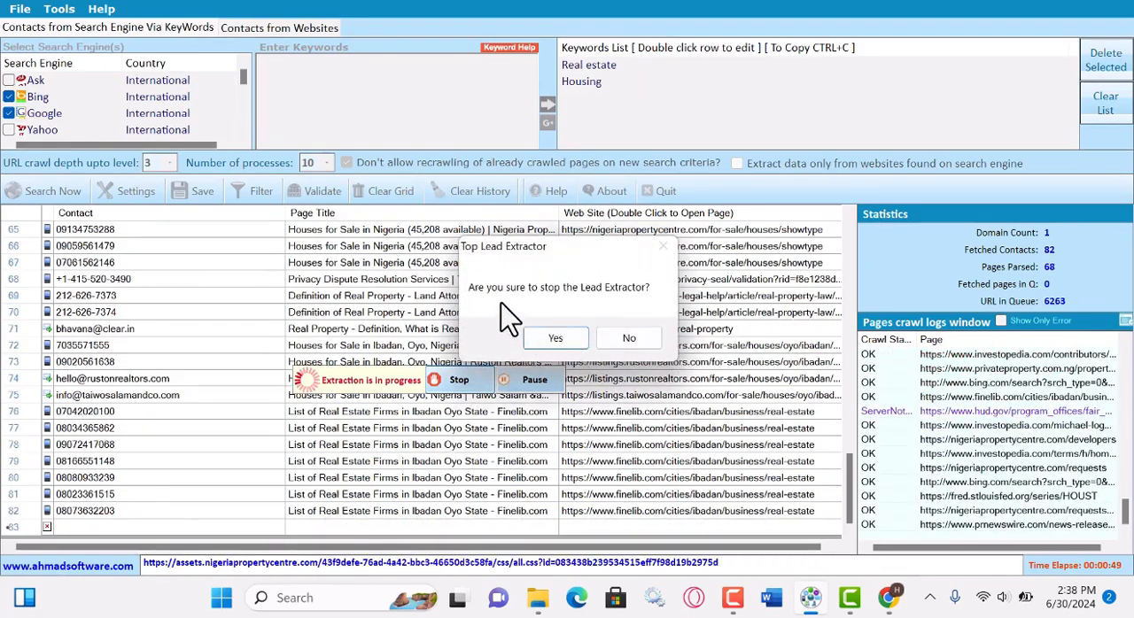
{"action": "left_click", "coordinate": [629, 345]}
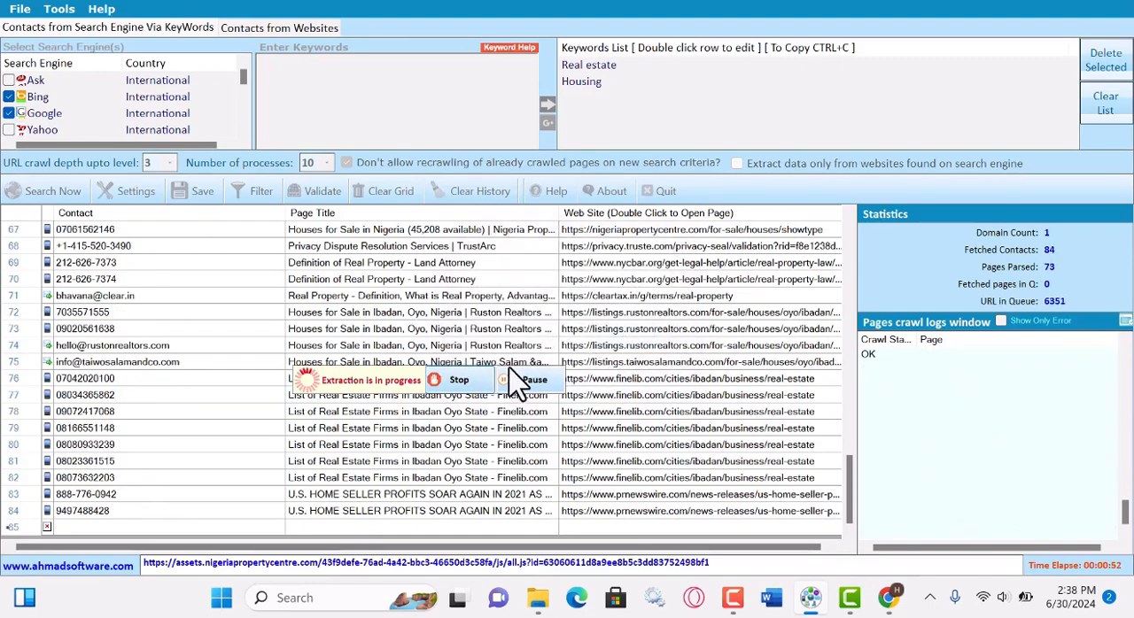
{"action": "left_click", "coordinate": [457, 379]}
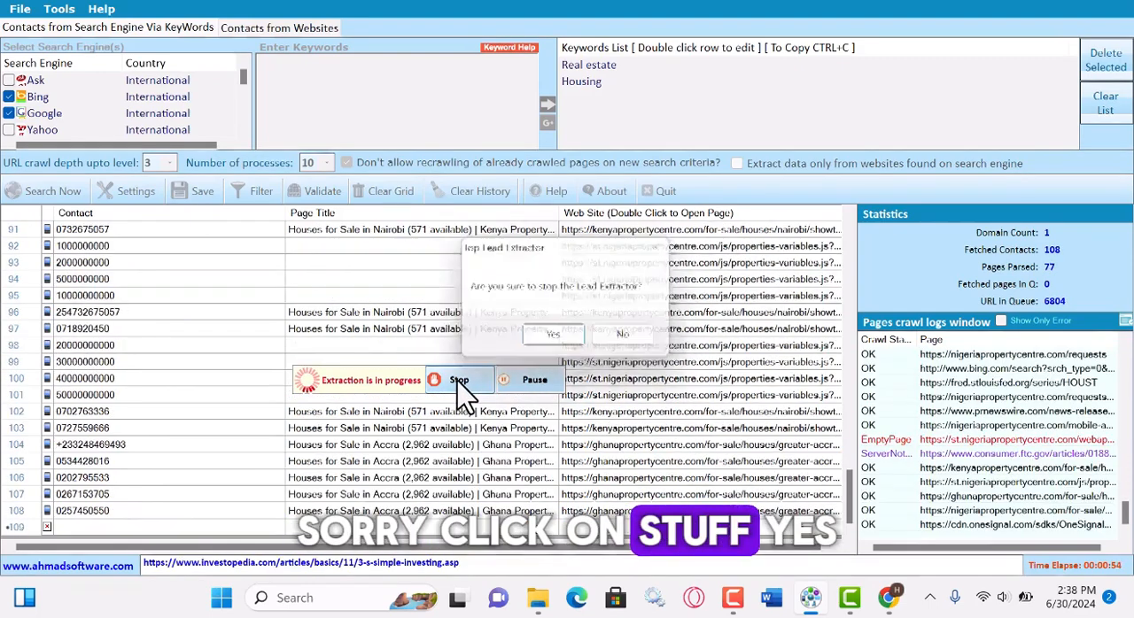
{"action": "left_click", "coordinate": [554, 339]}
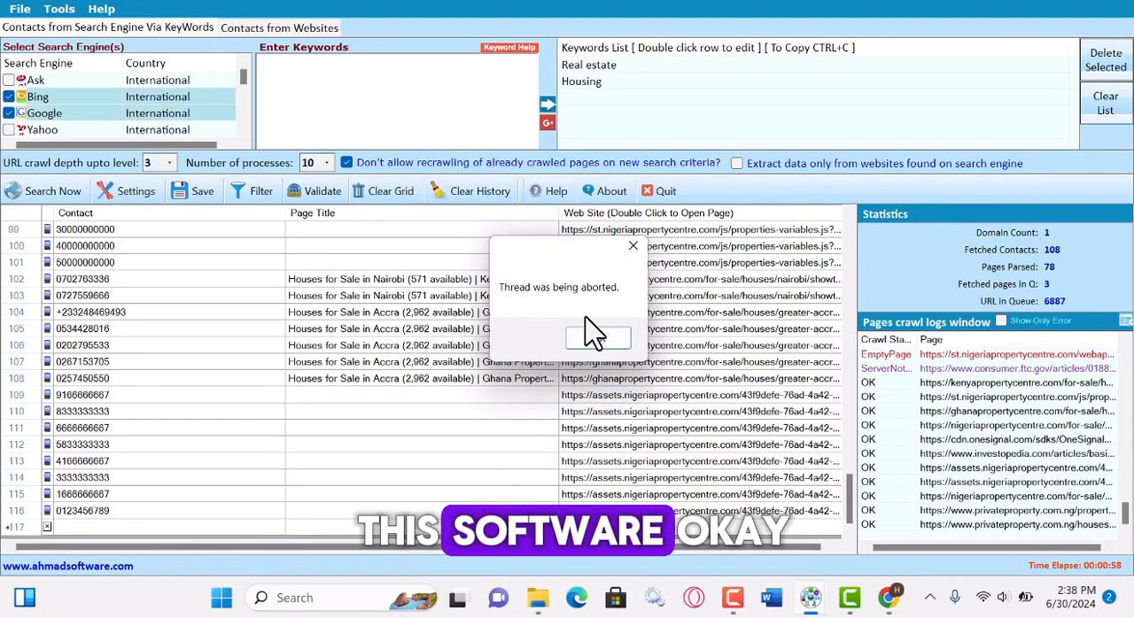
{"action": "left_click", "coordinate": [620, 242]}
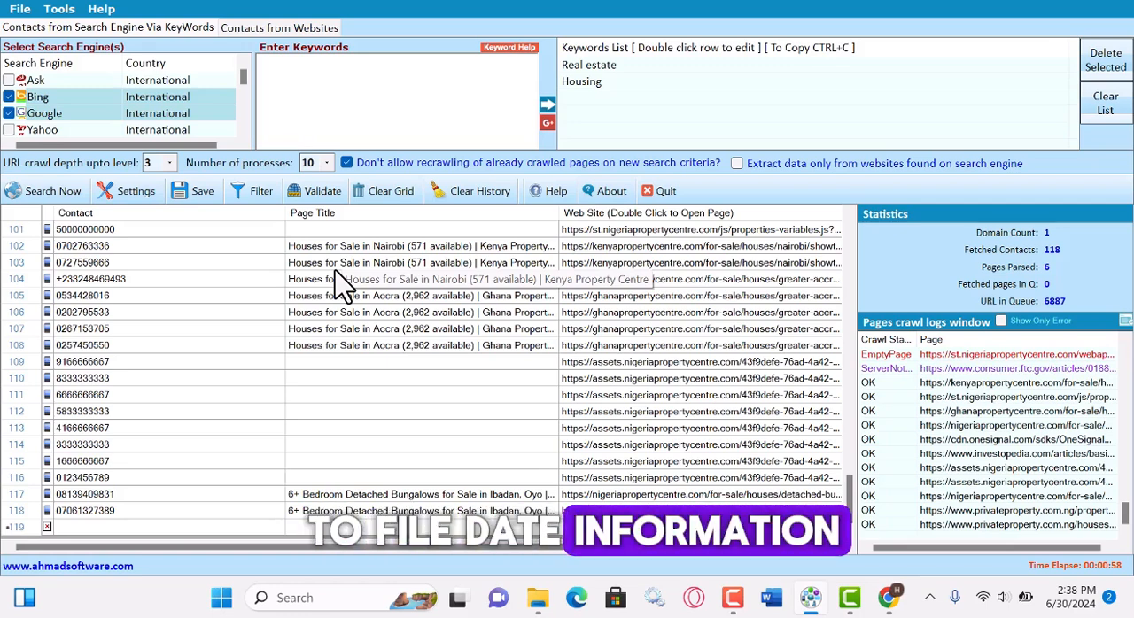
Validate the email domains of the extracted contacts.
{"action": "left_click", "coordinate": [321, 196]}
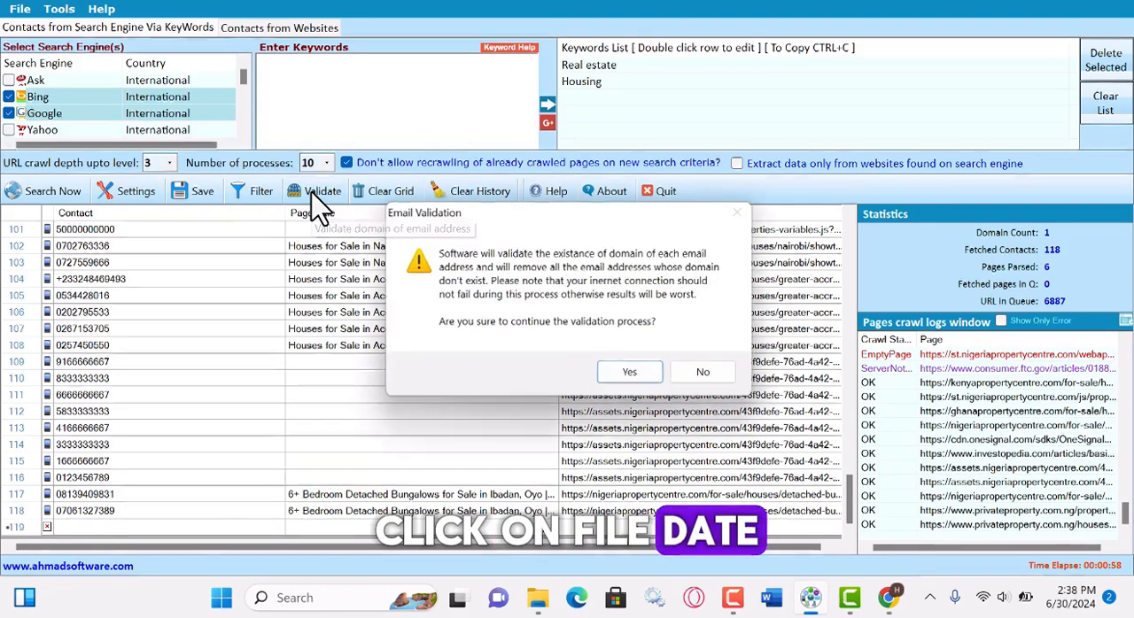
{"action": "left_click", "coordinate": [630, 373]}
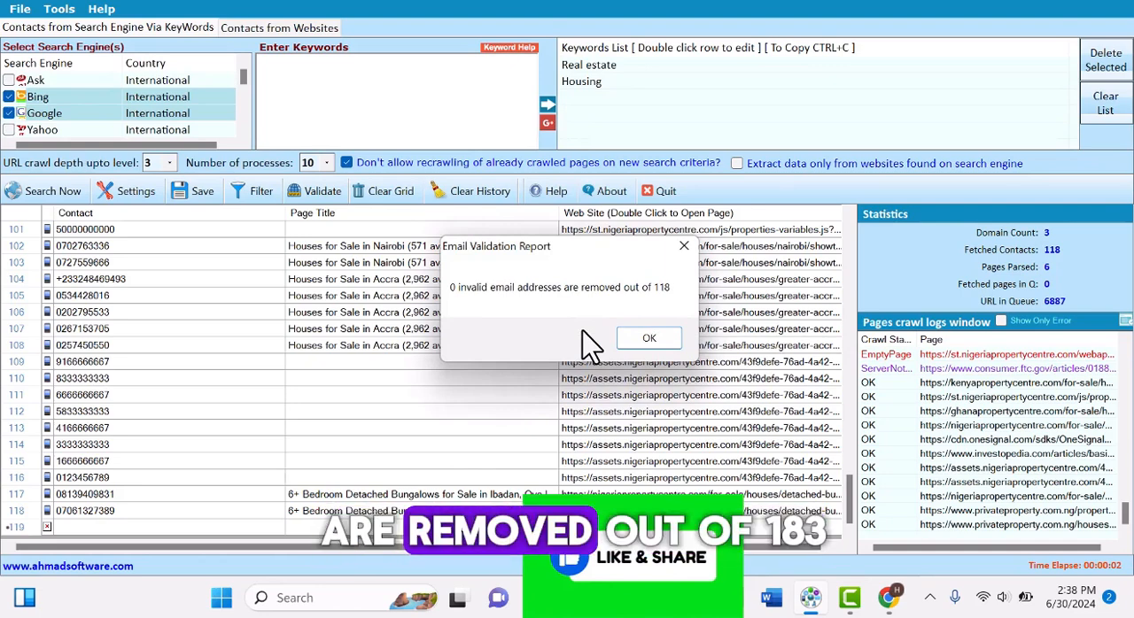
Close the email validation report and review the extracted contacts with their page titles and websites.
{"action": "left_click", "coordinate": [649, 339]}
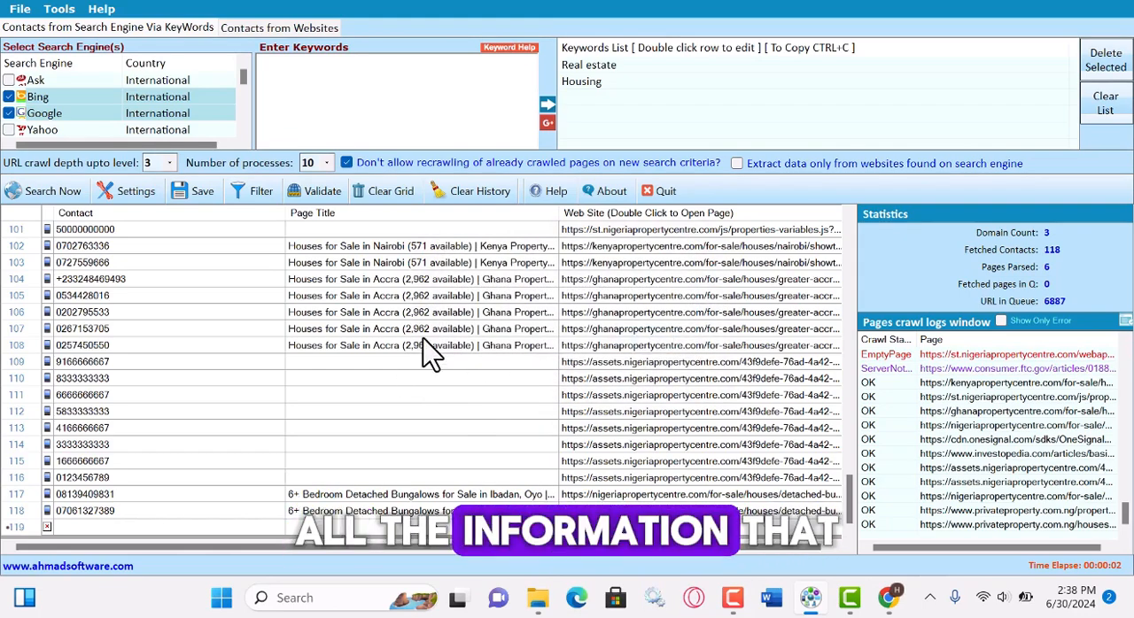
{"action": "scroll", "coordinate": [443, 350], "scroll_direction": "up", "scroll_amount": 15}
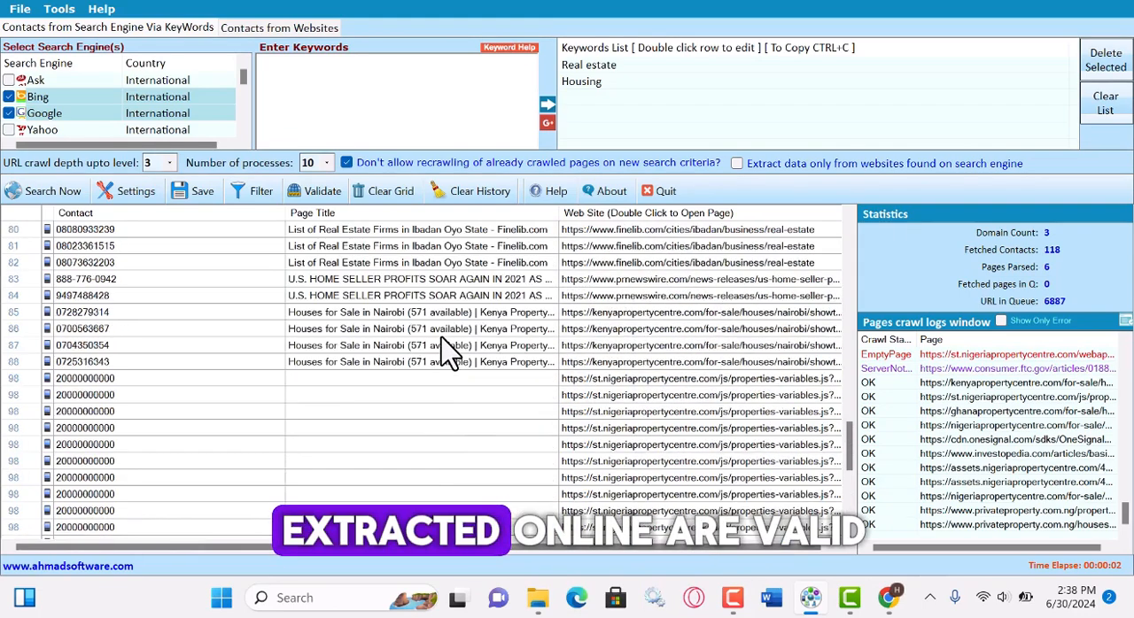
{"action": "scroll", "coordinate": [443, 333], "scroll_direction": "up", "scroll_amount": 10}
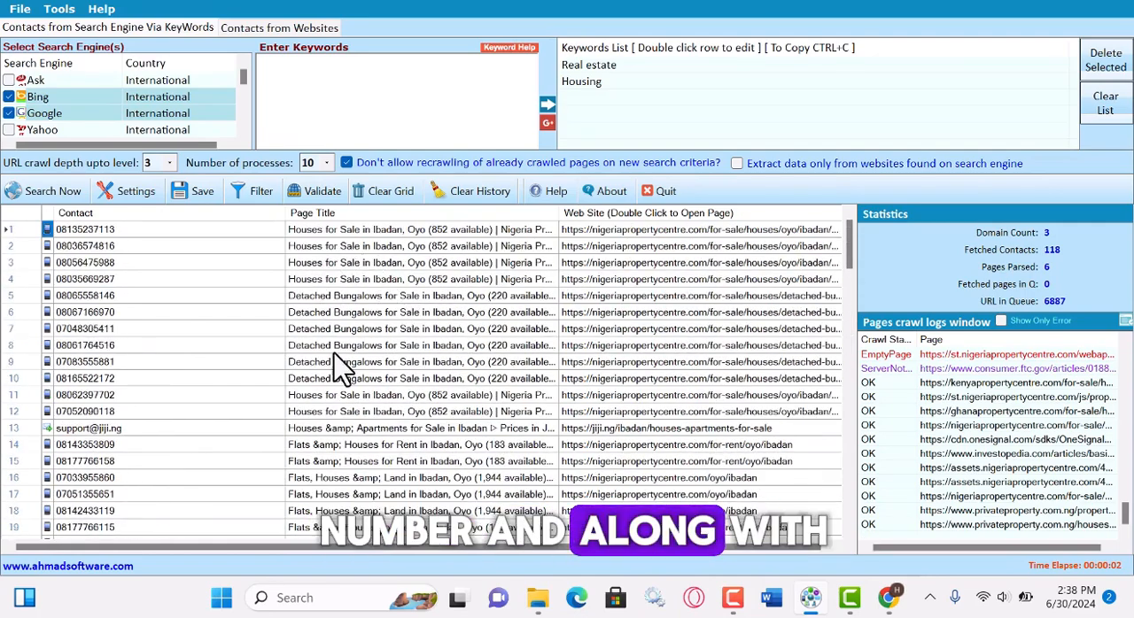
{"action": "scroll", "coordinate": [344, 365], "scroll_direction": "down", "scroll_amount": 10}
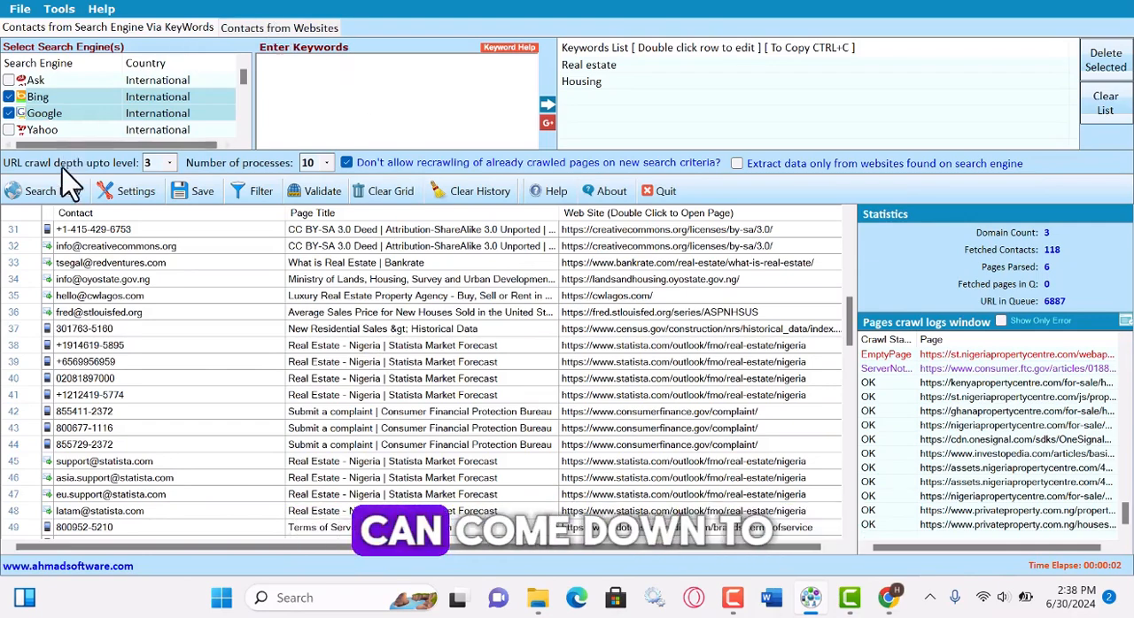
Exclude Phone Number from the contact types to extract, leaving only Email Address, and apply the settings.
{"action": "left_click", "coordinate": [131, 197]}
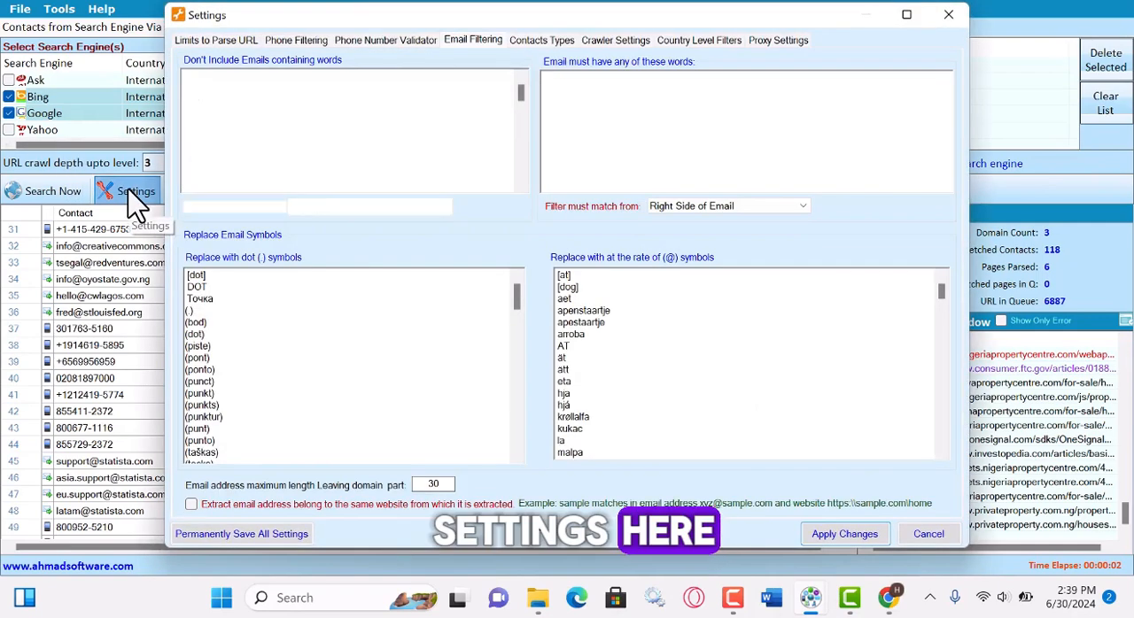
{"action": "left_click", "coordinate": [552, 39]}
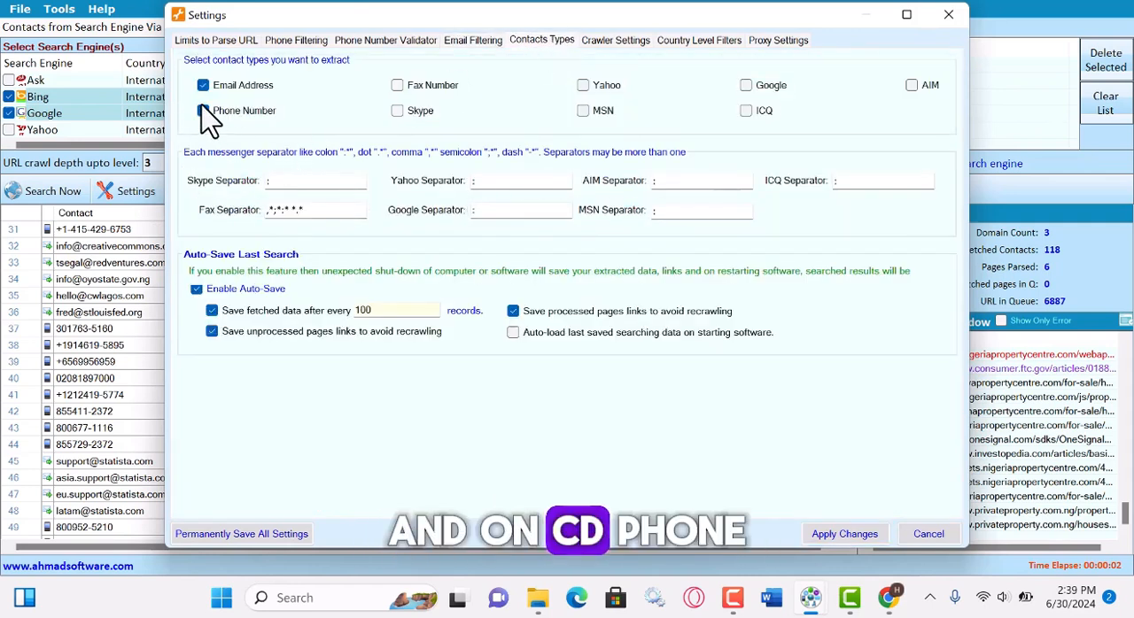
{"action": "left_click", "coordinate": [849, 535]}
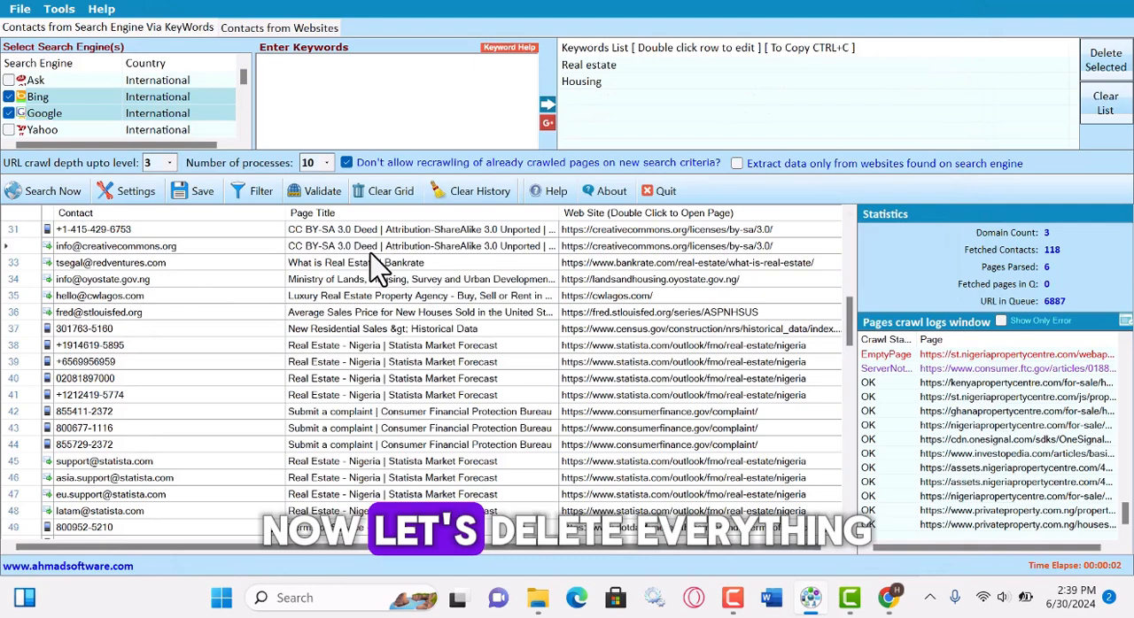
Clear all extracted contacts from the results grid together with the history of crawled pages.
{"action": "key", "text": "ctrl+a"}
{"action": "left_click", "coordinate": [391, 190]}
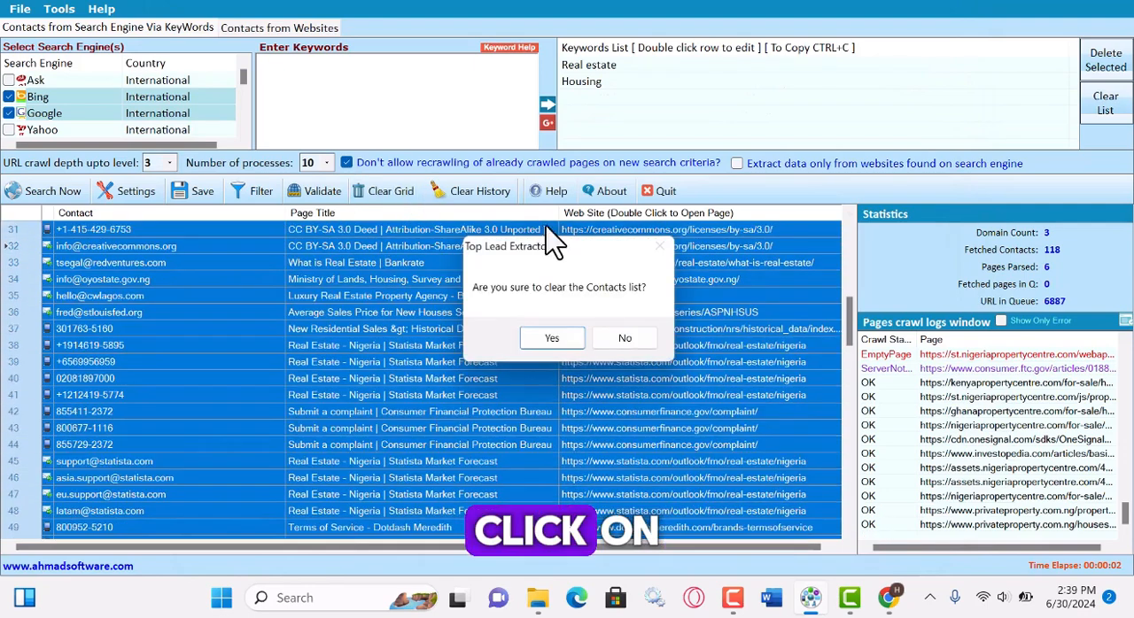
{"action": "left_click", "coordinate": [552, 338]}
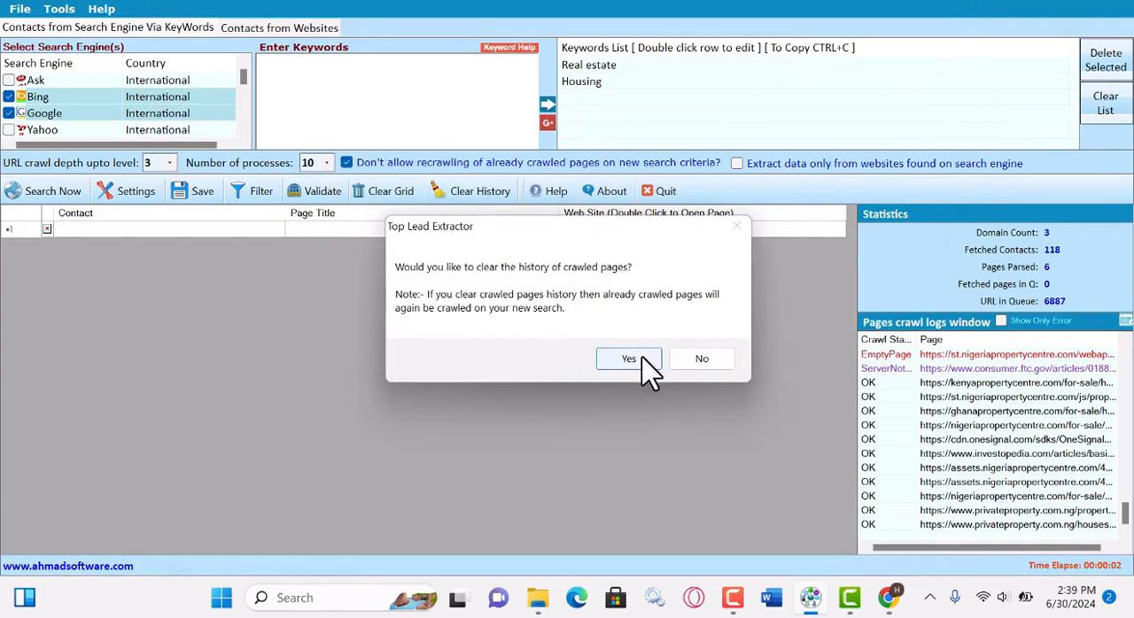
{"action": "left_click", "coordinate": [645, 359]}
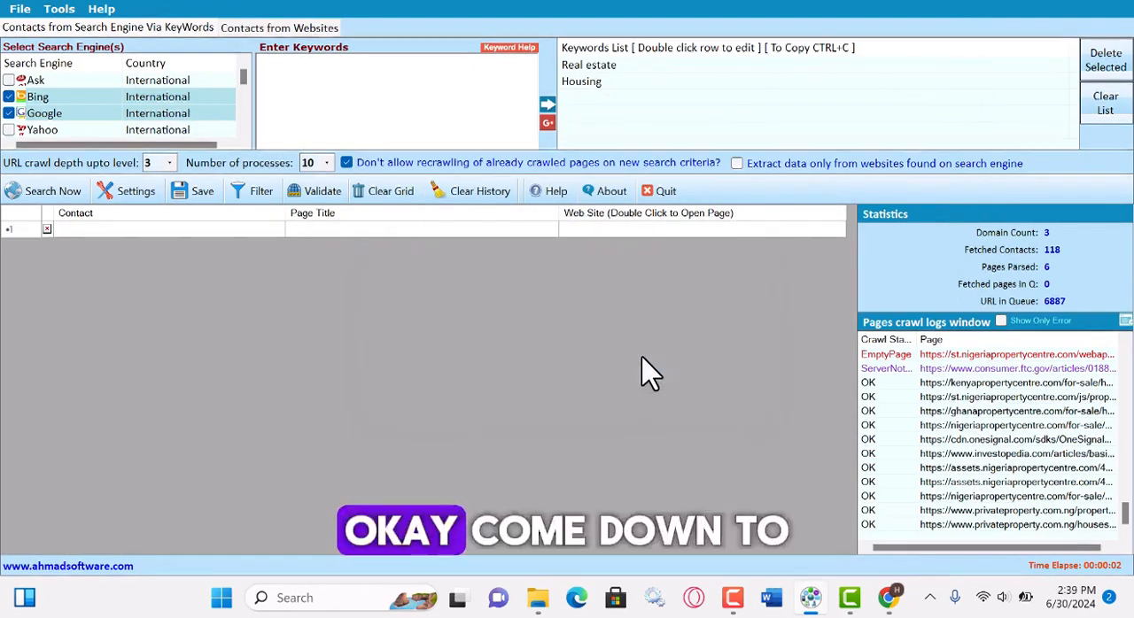
Run the keyword lead extraction with the last search's queued pages kept, and stop it after some email contacts are collected.
{"action": "left_click", "coordinate": [55, 197]}
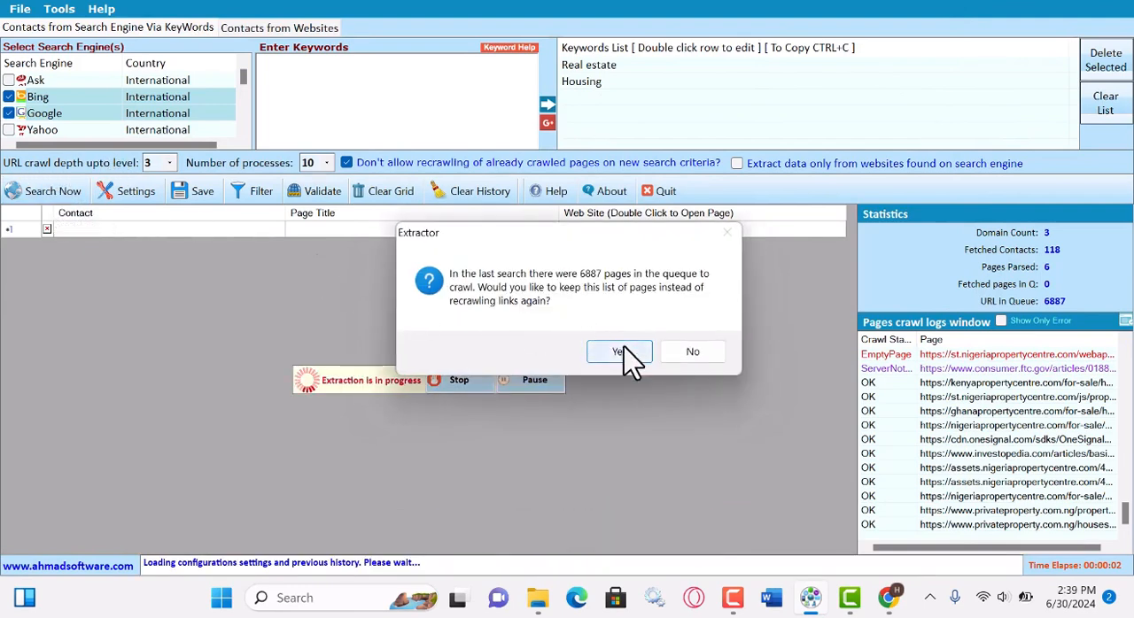
{"action": "left_click", "coordinate": [623, 354]}
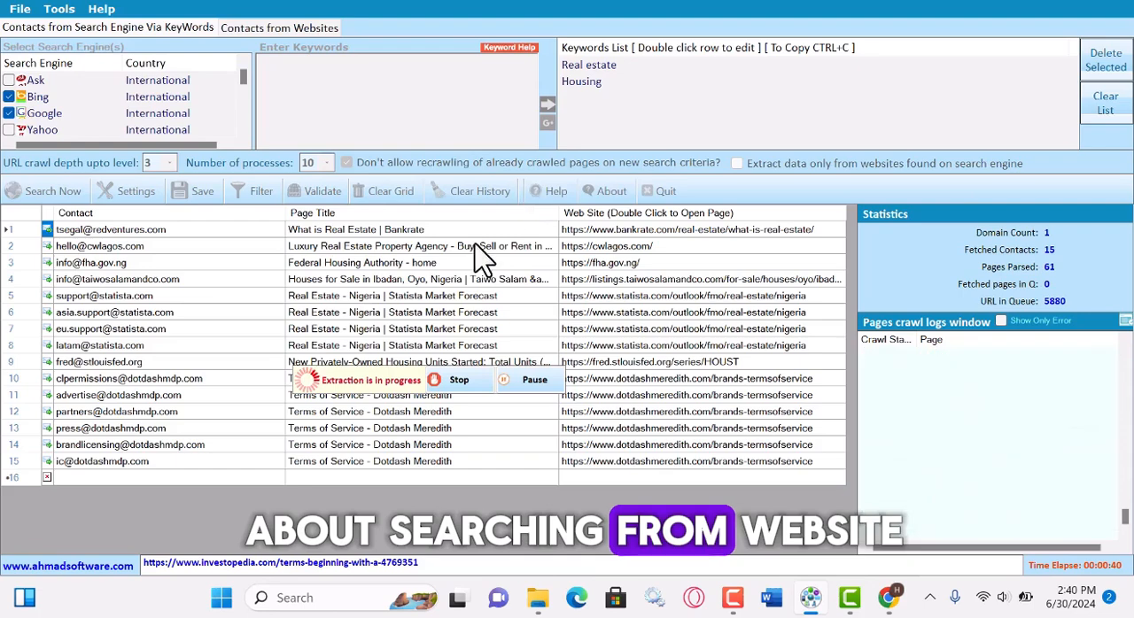
{"action": "left_click", "coordinate": [463, 385]}
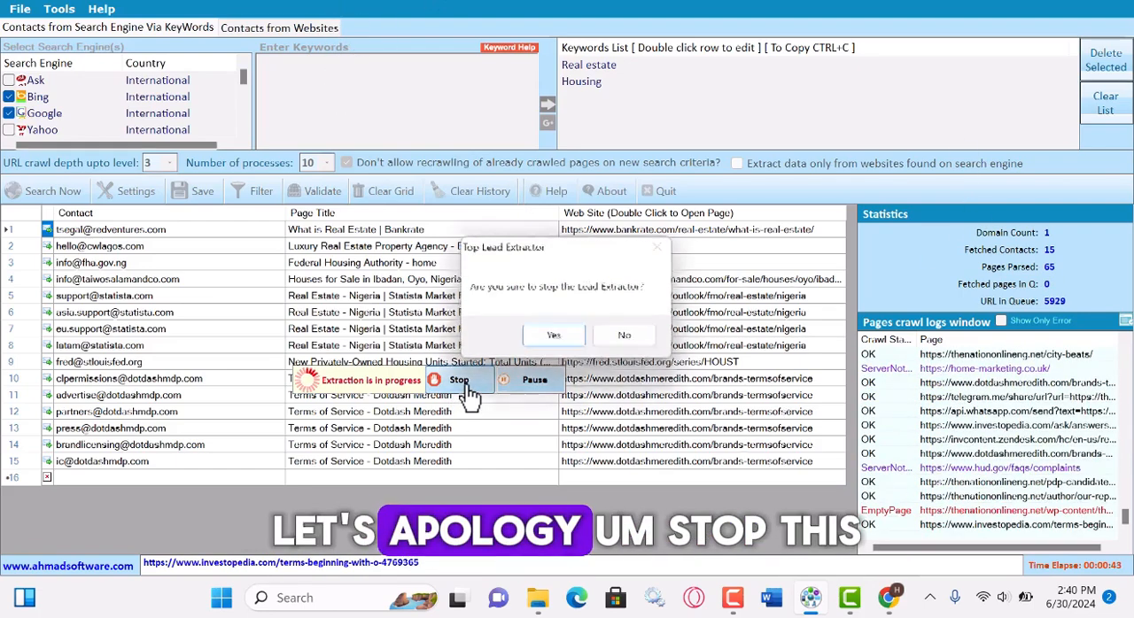
{"action": "left_click", "coordinate": [555, 340]}
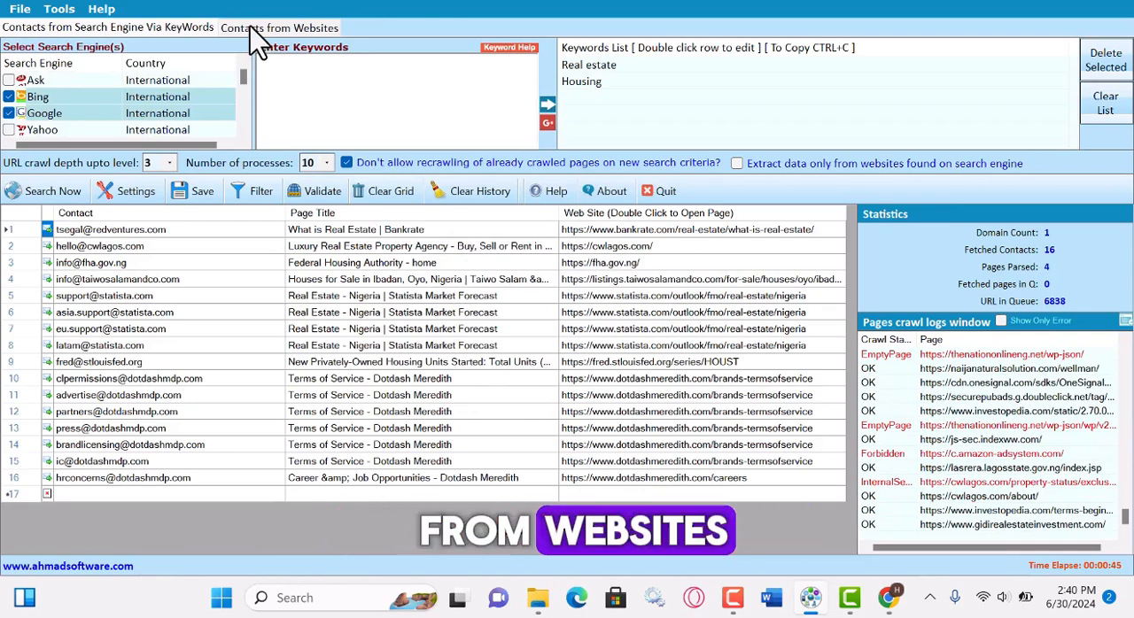
Open extraction of contacts from websites, and in Chrome search Google for "real estate forums" and open the Canadian Real Estate Forums result.
{"action": "left_click", "coordinate": [266, 27]}
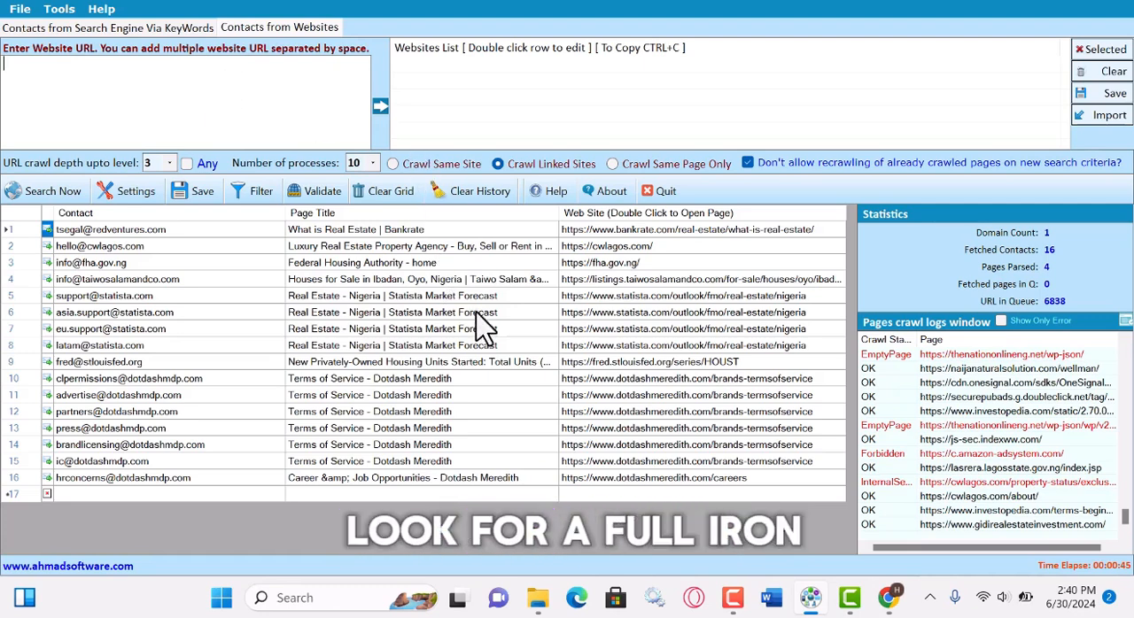
{"action": "left_click", "coordinate": [887, 595]}
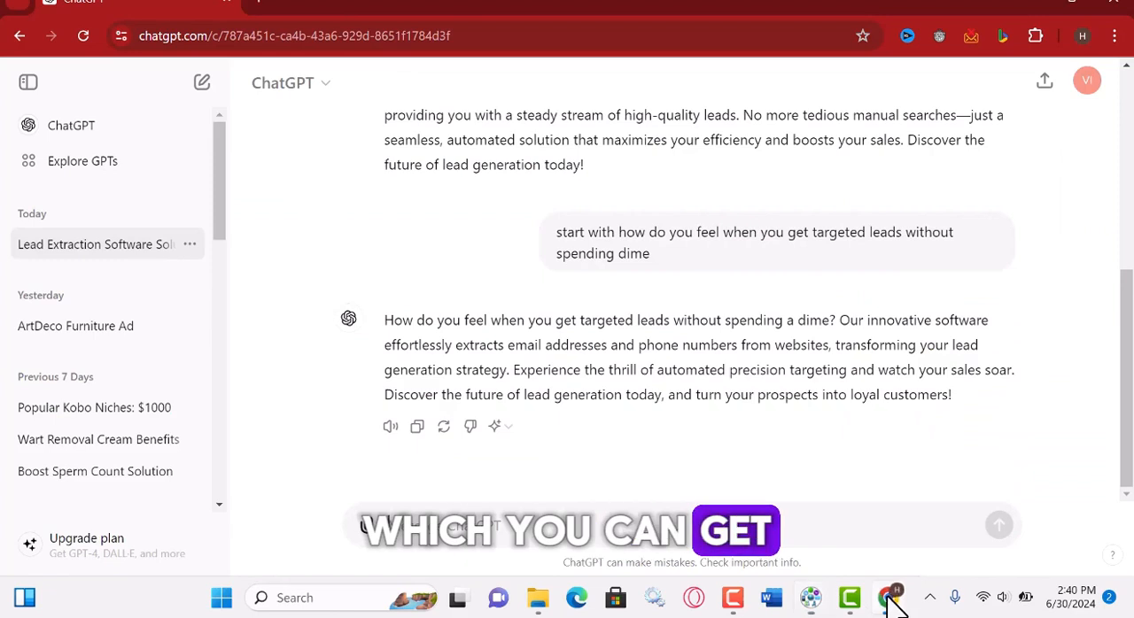
{"action": "left_click", "coordinate": [260, 6]}
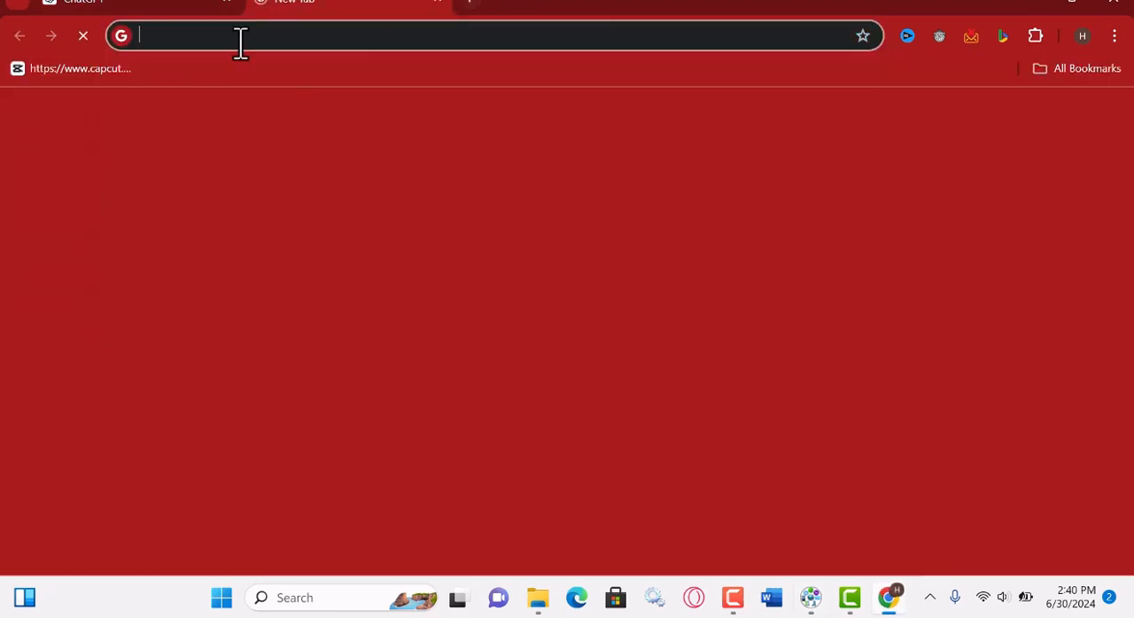
{"action": "left_click", "coordinate": [240, 41]}
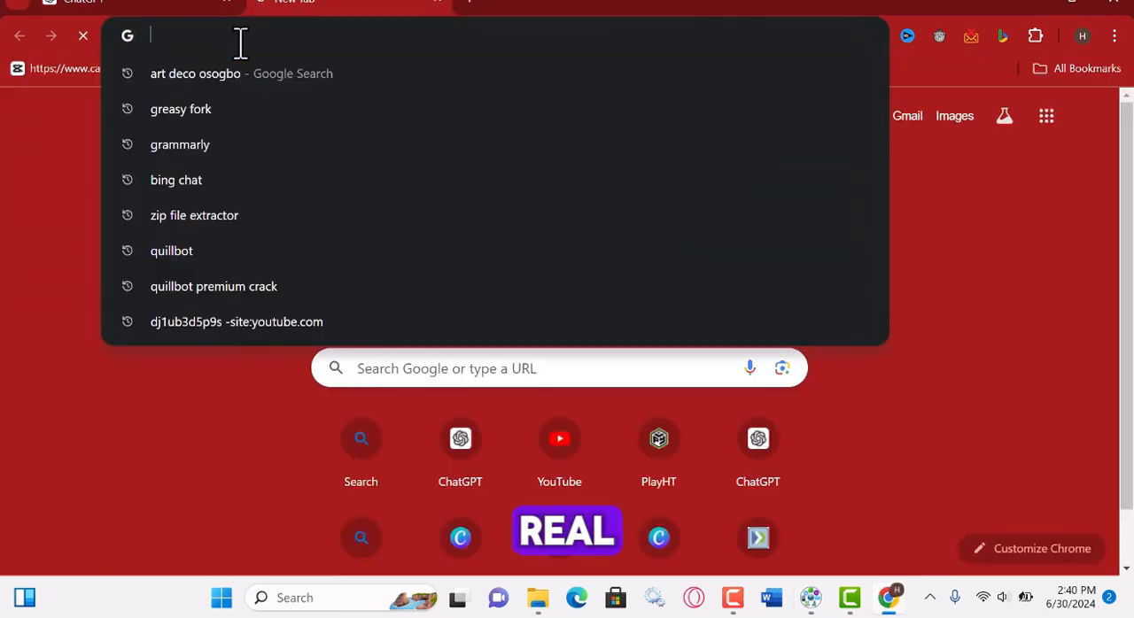
{"action": "type", "text": "real "}
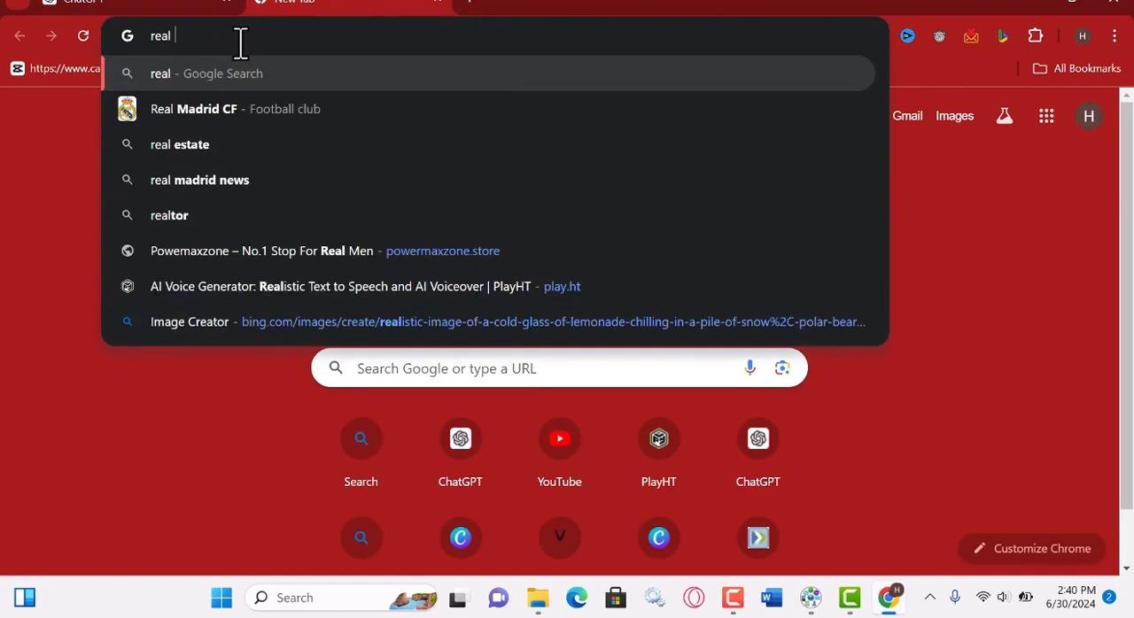
{"action": "type", "text": "estate"}
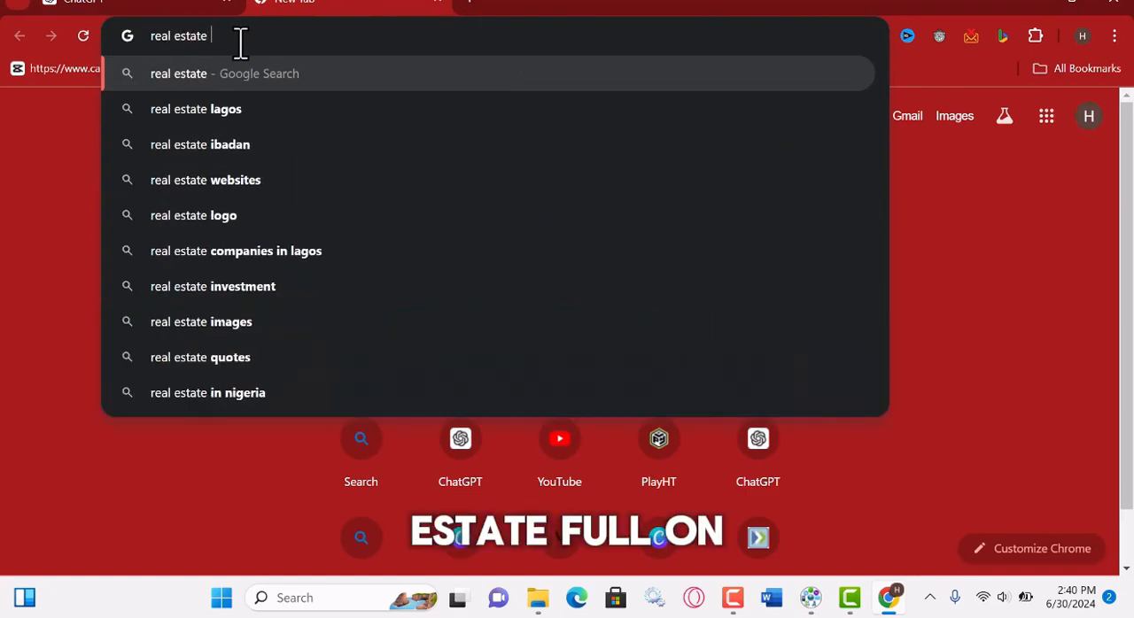
{"action": "type", "text": " forum"}
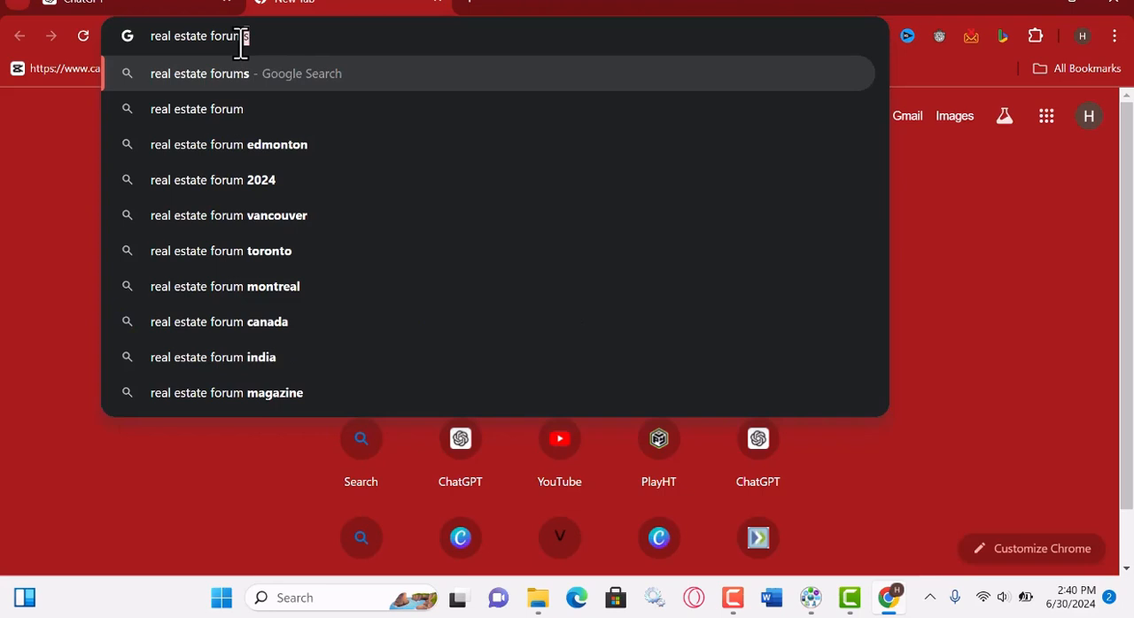
{"action": "key", "text": "Return"}
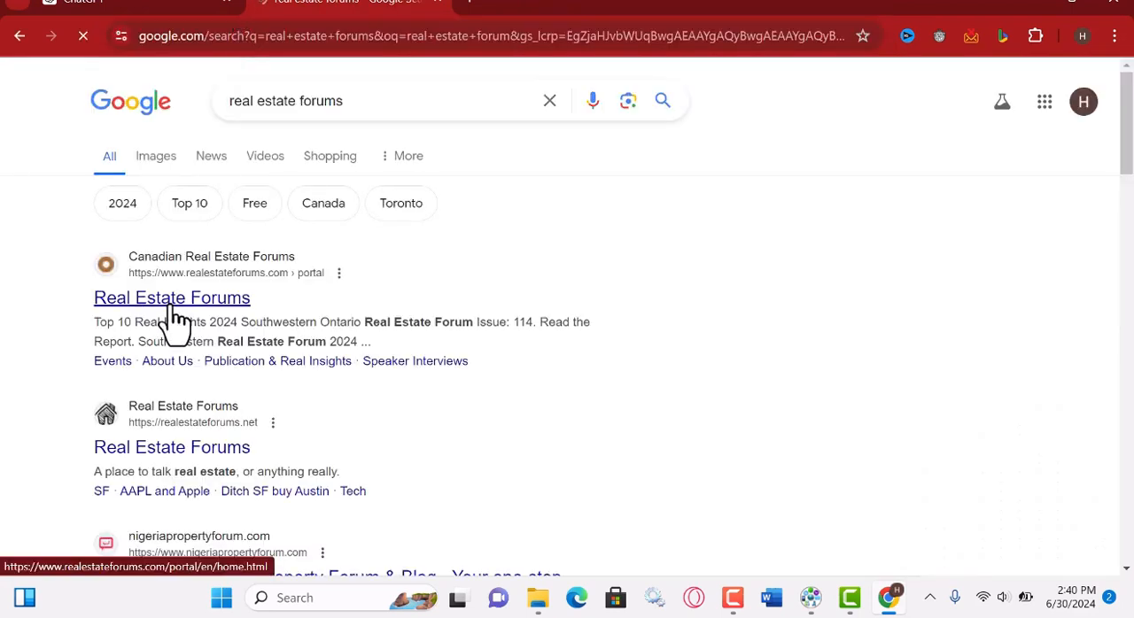
{"action": "left_click", "coordinate": [169, 306]}
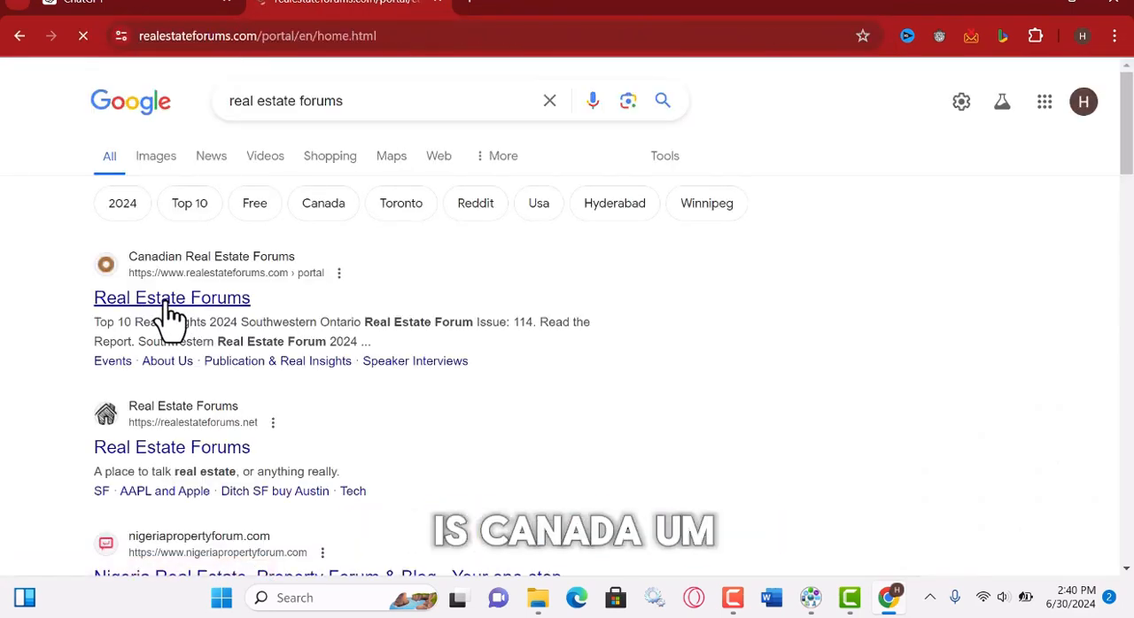
{"action": "left_click", "coordinate": [276, 35]}
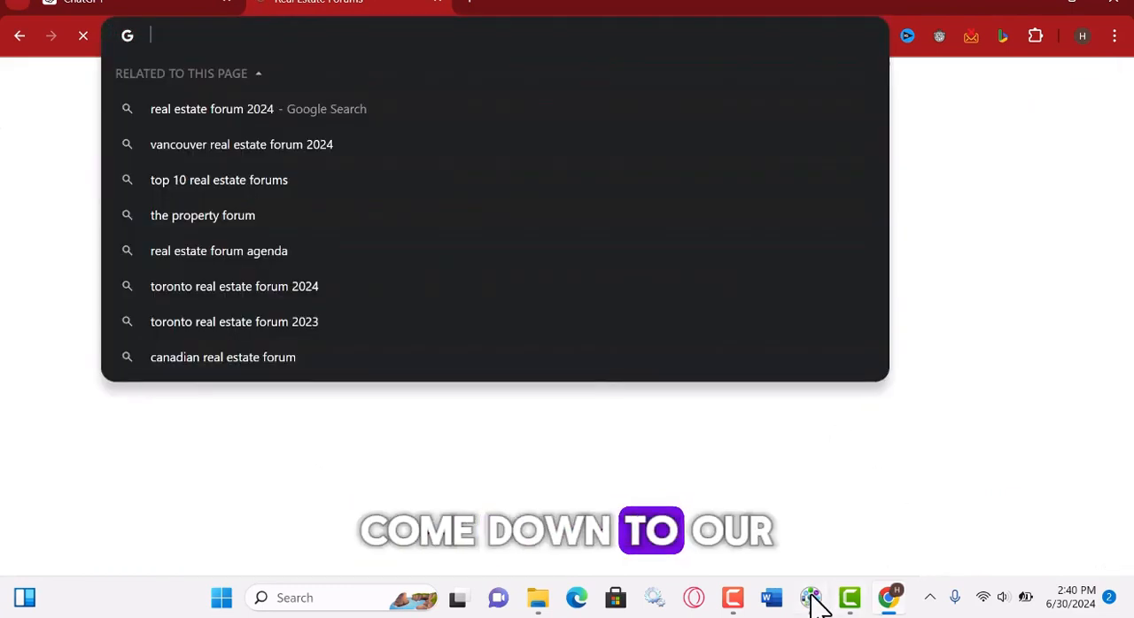
{"action": "left_click", "coordinate": [811, 598]}
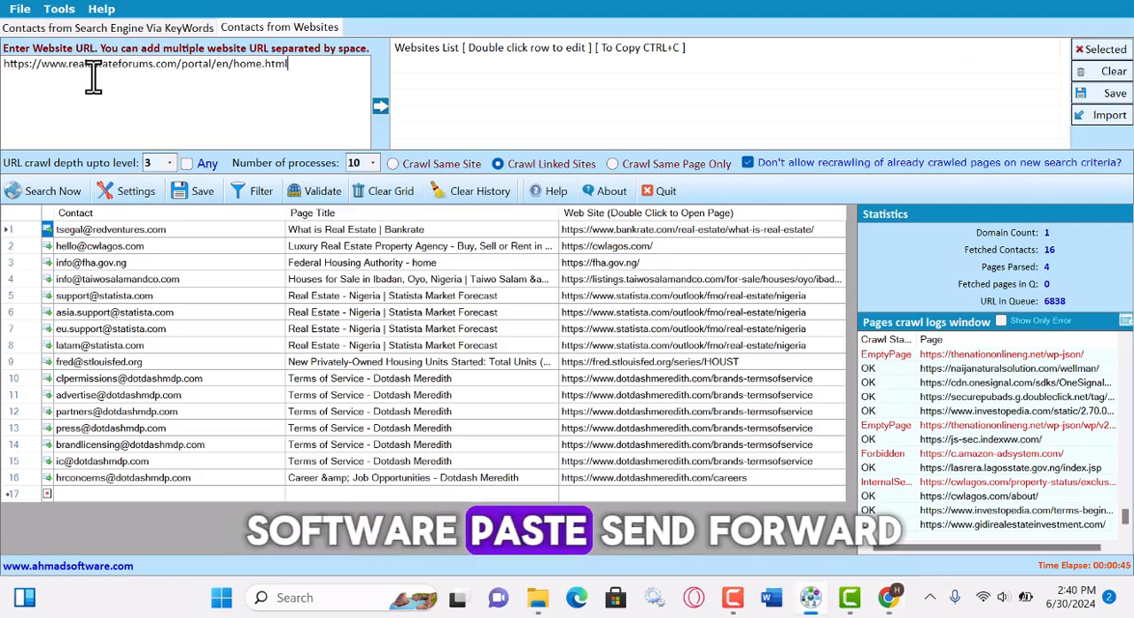
{"action": "left_click", "coordinate": [380, 110]}
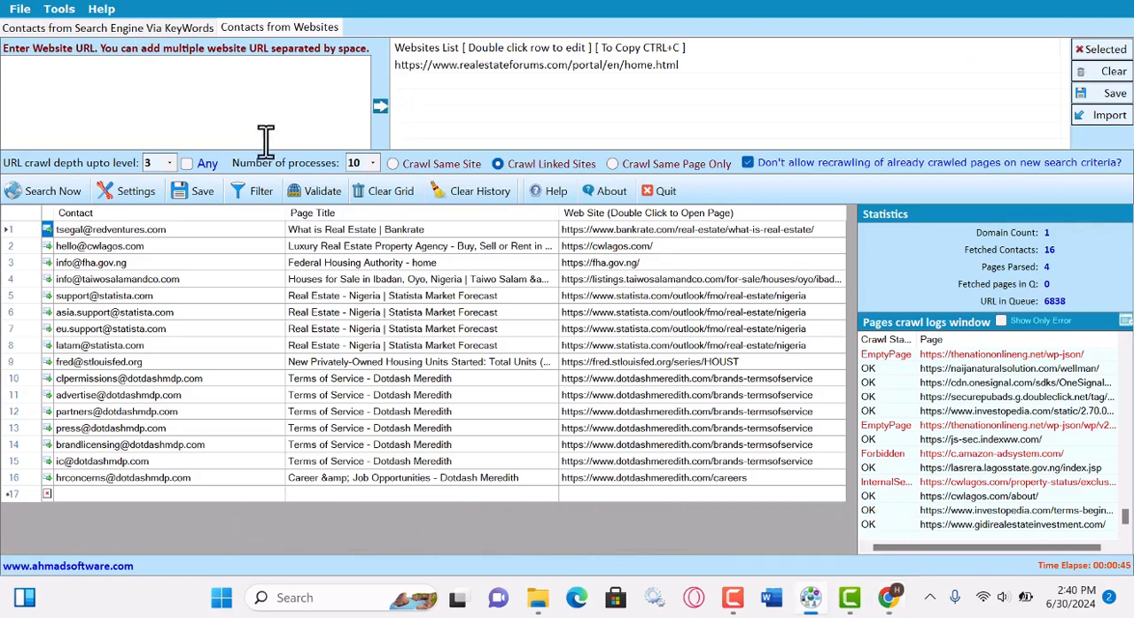
Run the website contact extraction with the previously queued pages kept, and stop it after more email contacts are collected.
{"action": "left_click", "coordinate": [50, 197]}
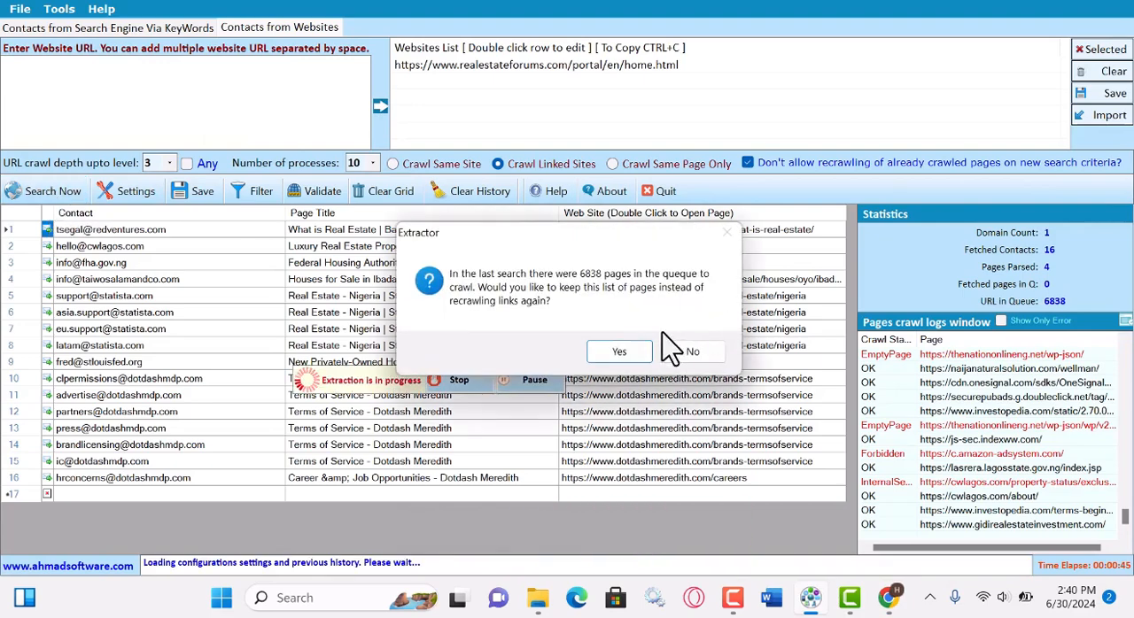
{"action": "left_click", "coordinate": [619, 354]}
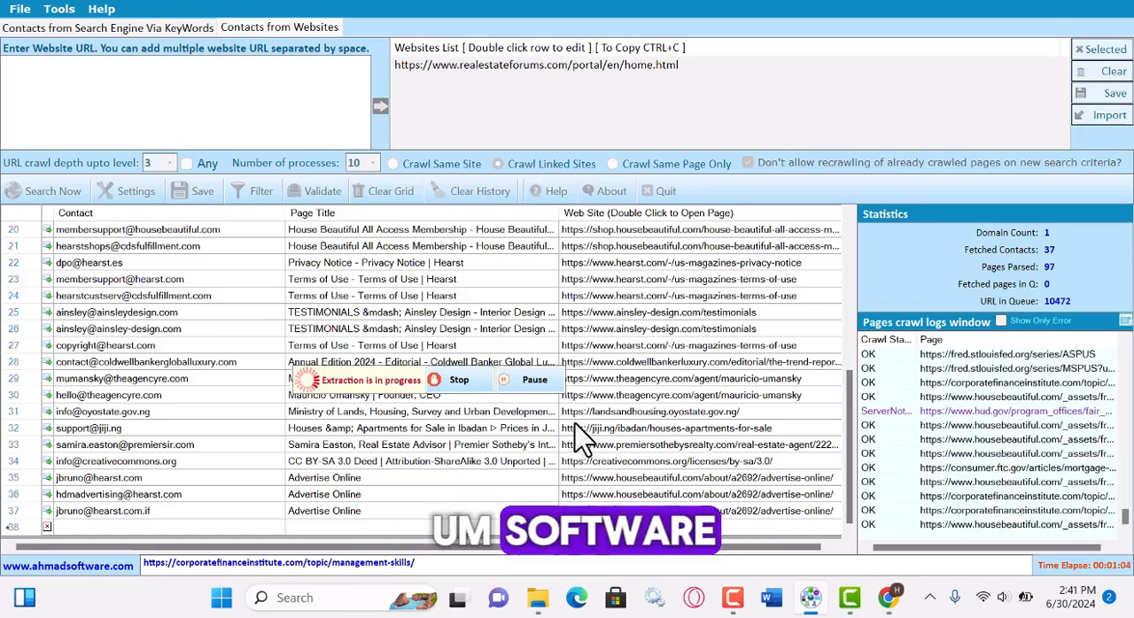
{"action": "left_click", "coordinate": [462, 383]}
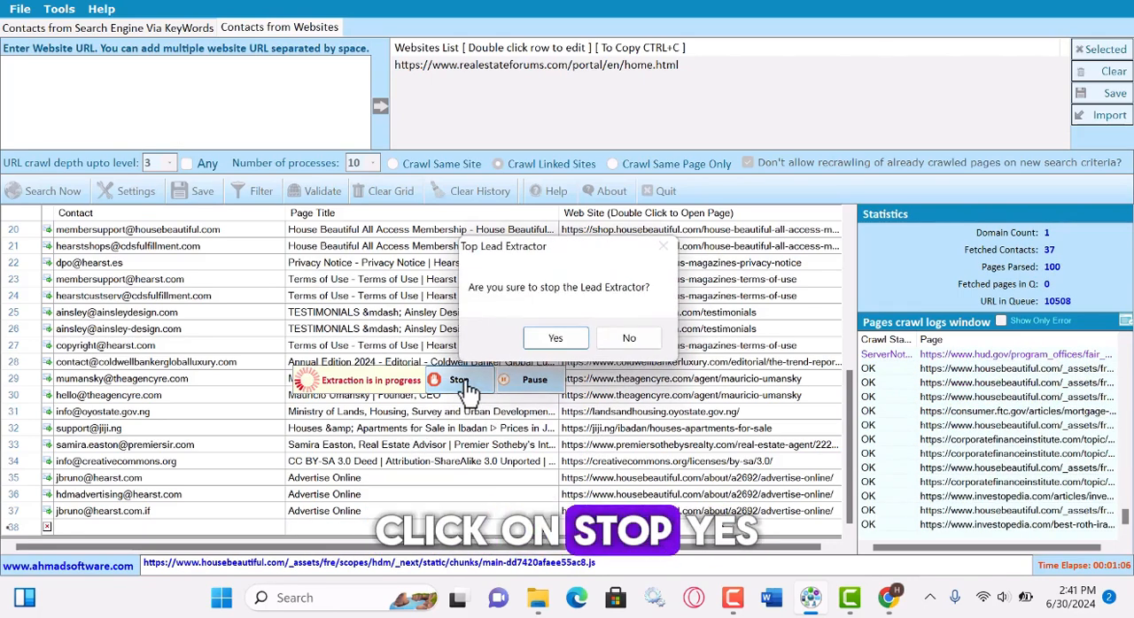
{"action": "left_click", "coordinate": [554, 342]}
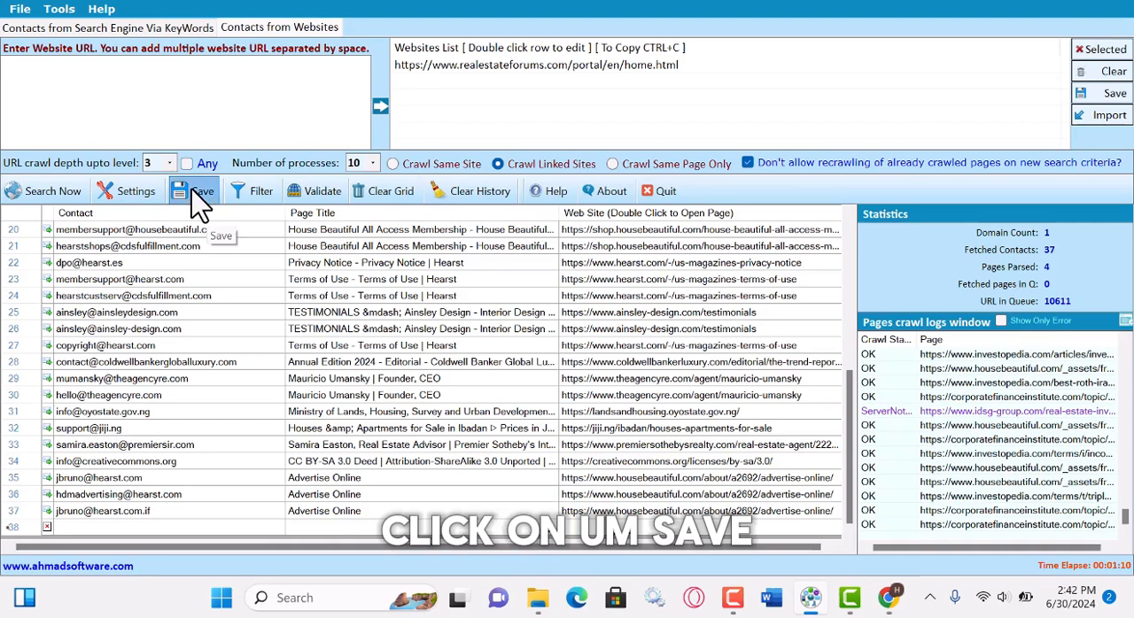
In the save options, exclude Phone Number, Fax Number, Skype, AIM, MSN, Yahoo, ICQ and Google, leaving only Email Address as the contact type.
{"action": "left_click", "coordinate": [197, 192]}
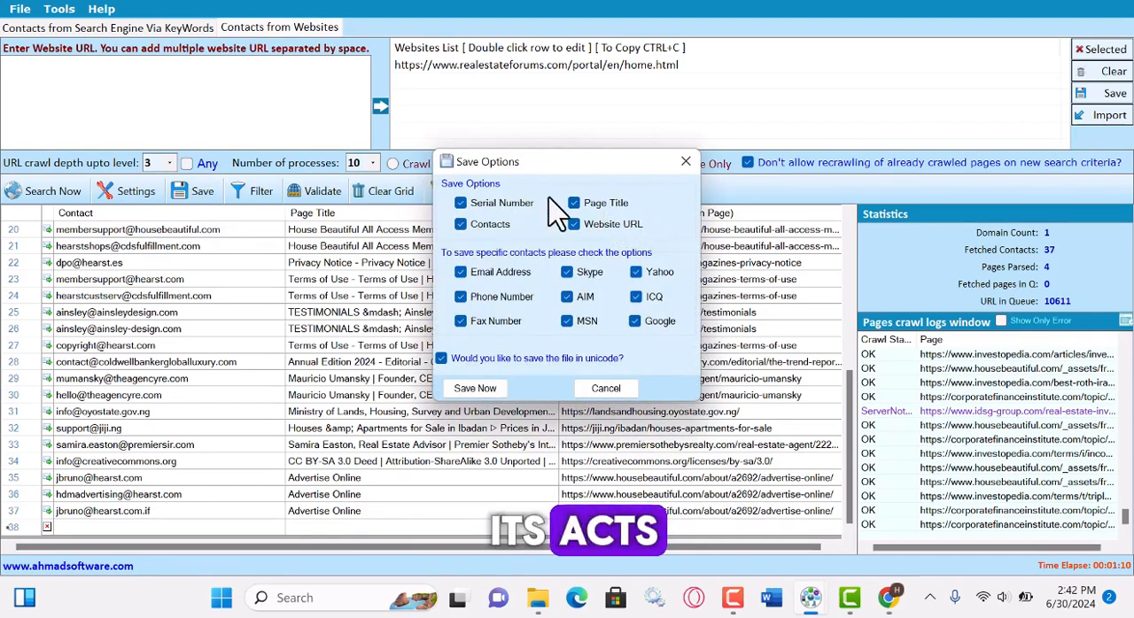
{"action": "left_click", "coordinate": [460, 297]}
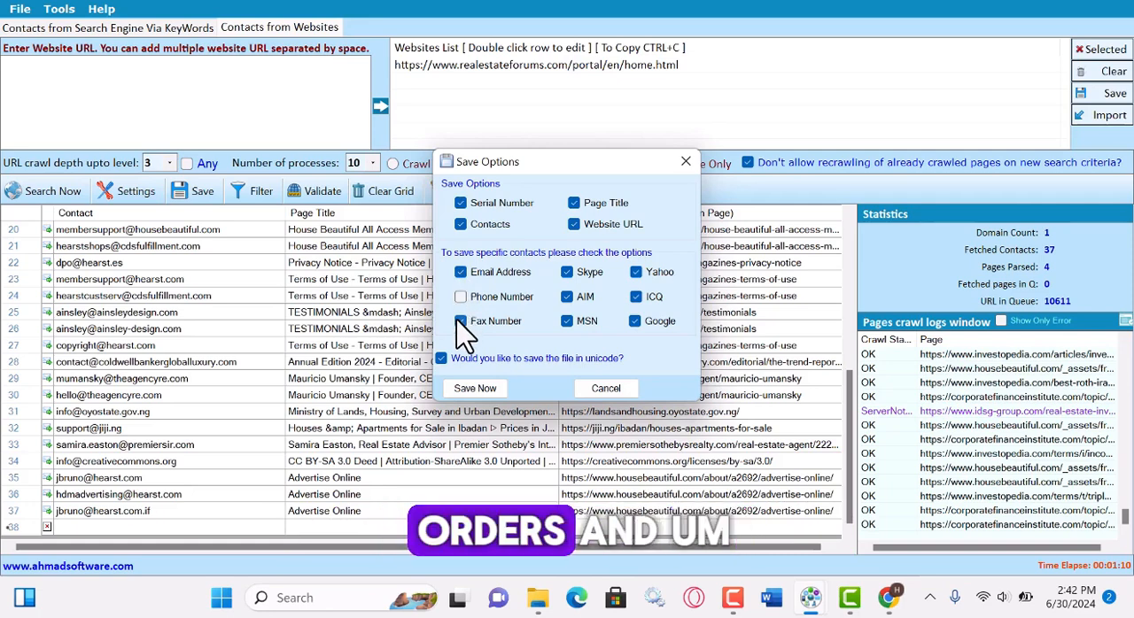
{"action": "left_click", "coordinate": [460, 321]}
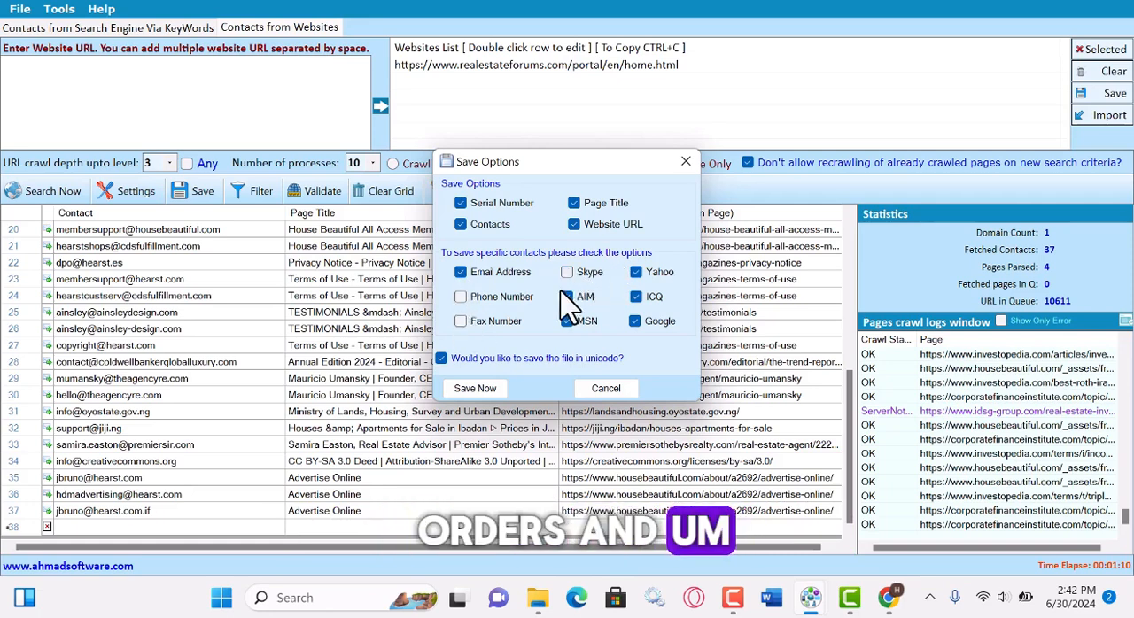
{"action": "left_click", "coordinate": [567, 297]}
{"action": "left_click", "coordinate": [567, 320]}
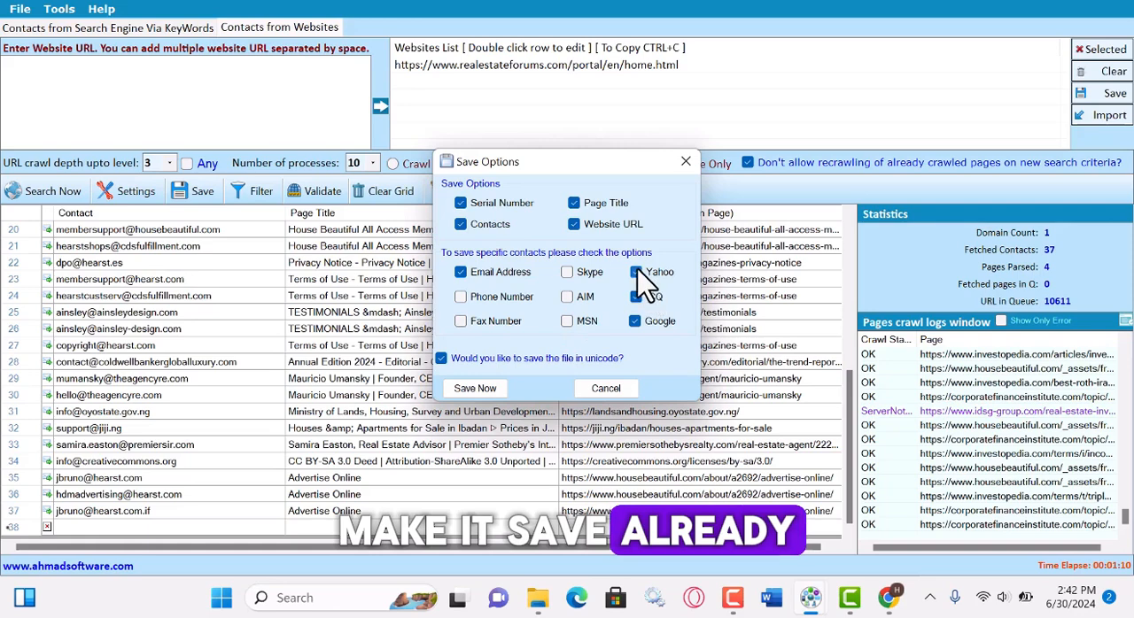
{"action": "left_click", "coordinate": [636, 272]}
{"action": "left_click", "coordinate": [636, 297]}
{"action": "left_click", "coordinate": [636, 321]}
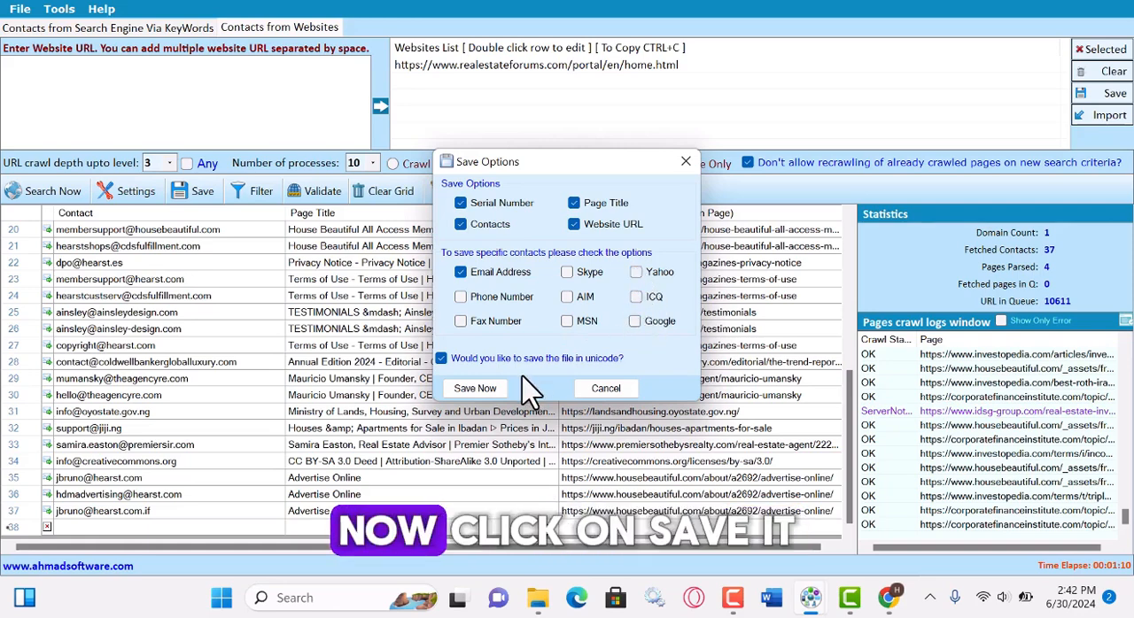
Save the email contacts to the Desktop as an Excel file (.xlsx) named Real Estate LEads.
{"action": "left_click", "coordinate": [487, 390]}
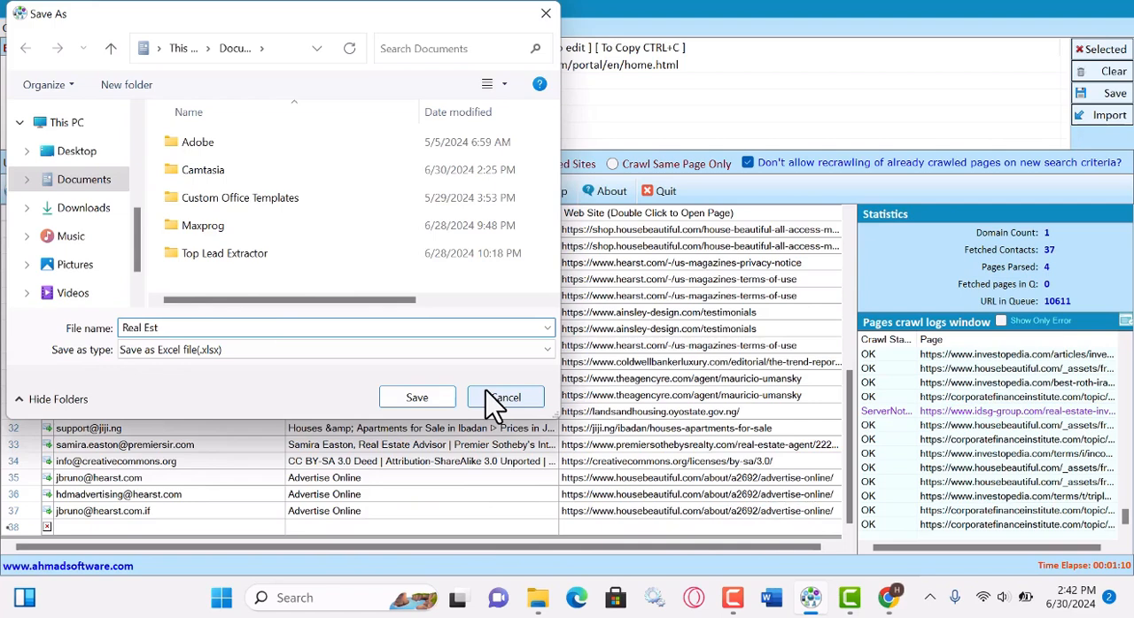
{"action": "type", "text": "e LEads"}
{"action": "left_click", "coordinate": [76, 152]}
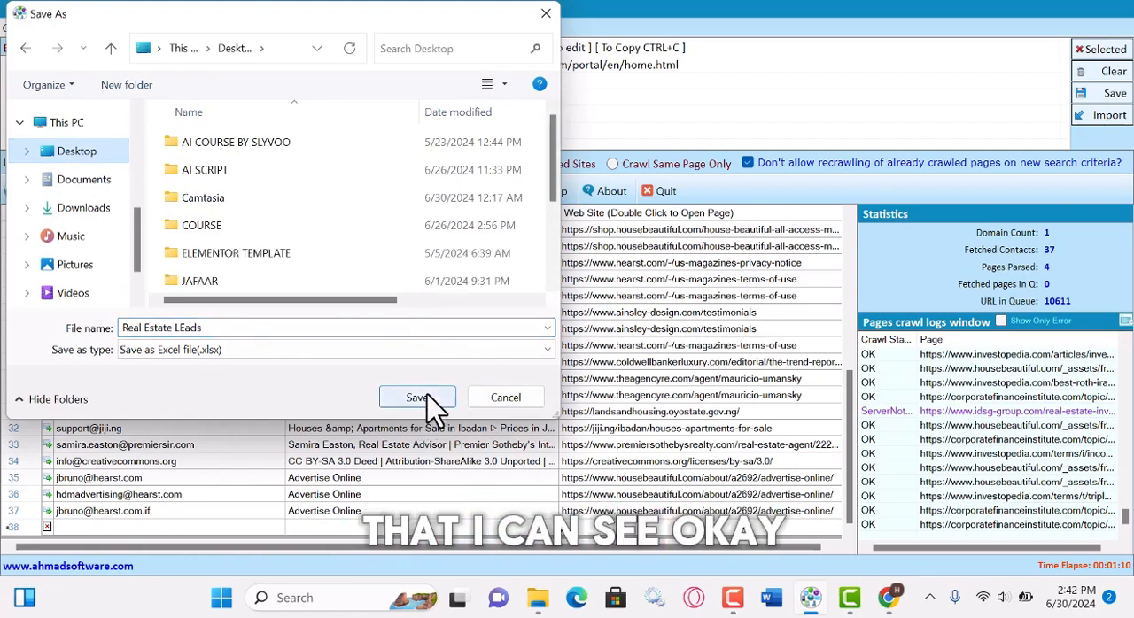
{"action": "left_click", "coordinate": [432, 403]}
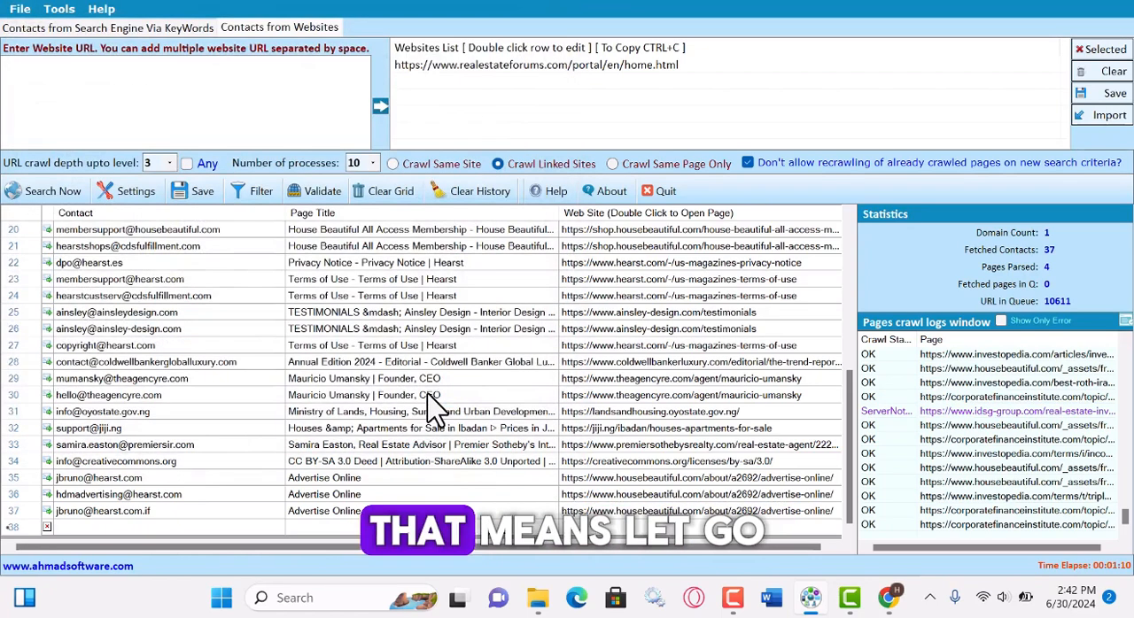
Minimize the open windows and open the Real Estate LEads workbook from the desktop in Excel.
{"action": "left_click", "coordinate": [1045, 9]}
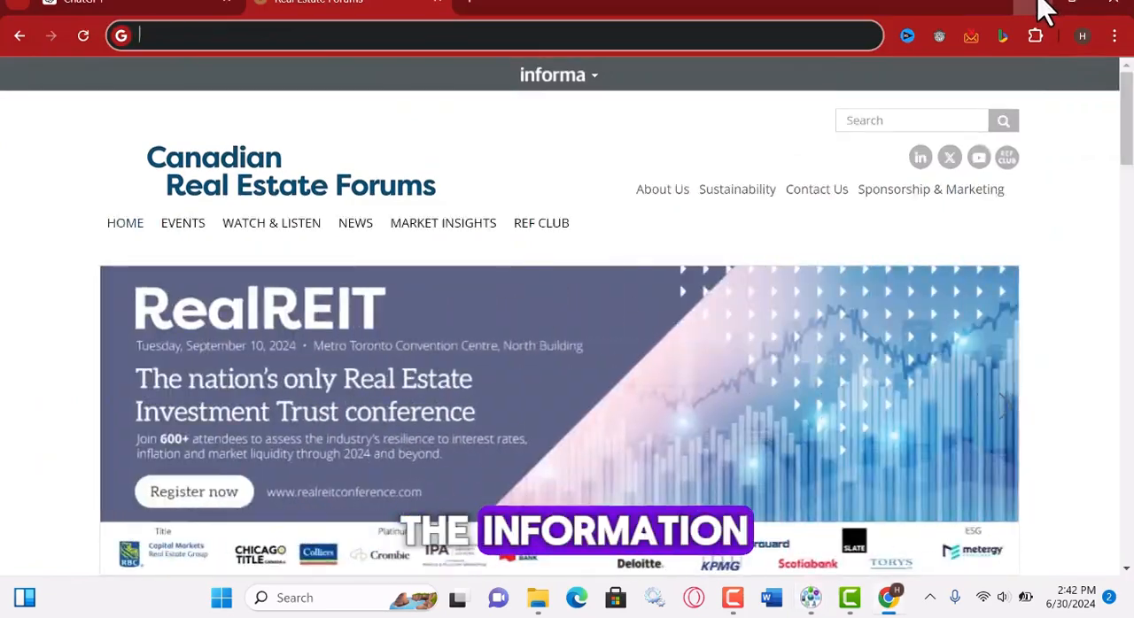
{"action": "left_click", "coordinate": [1046, 9]}
{"action": "left_click", "coordinate": [970, 8]}
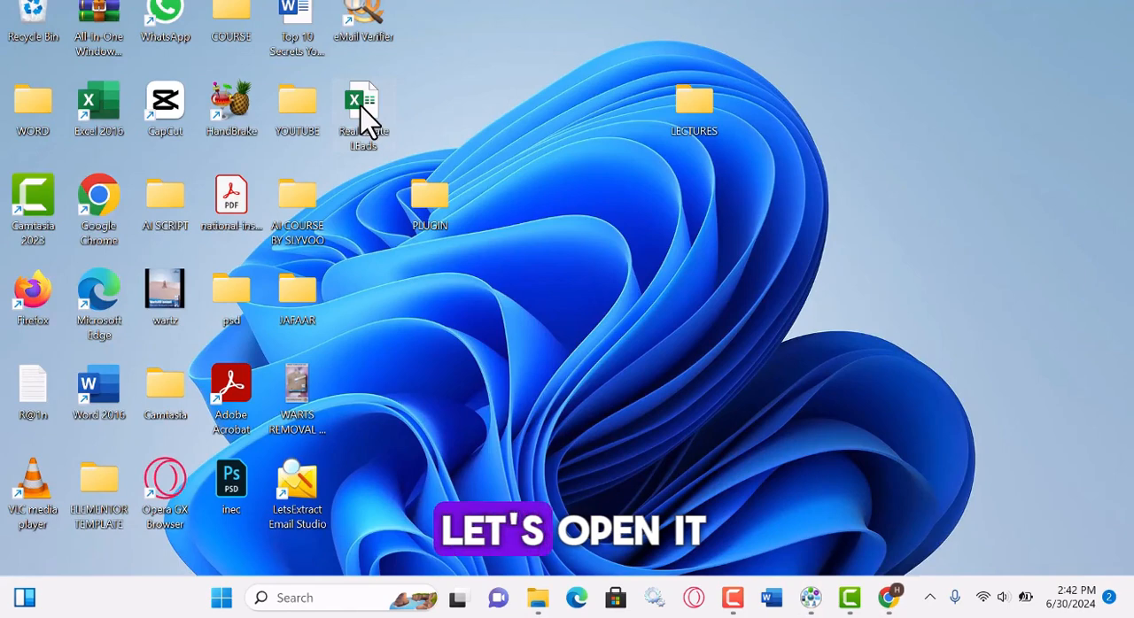
{"action": "mouse_move", "coordinate": [371, 119]}
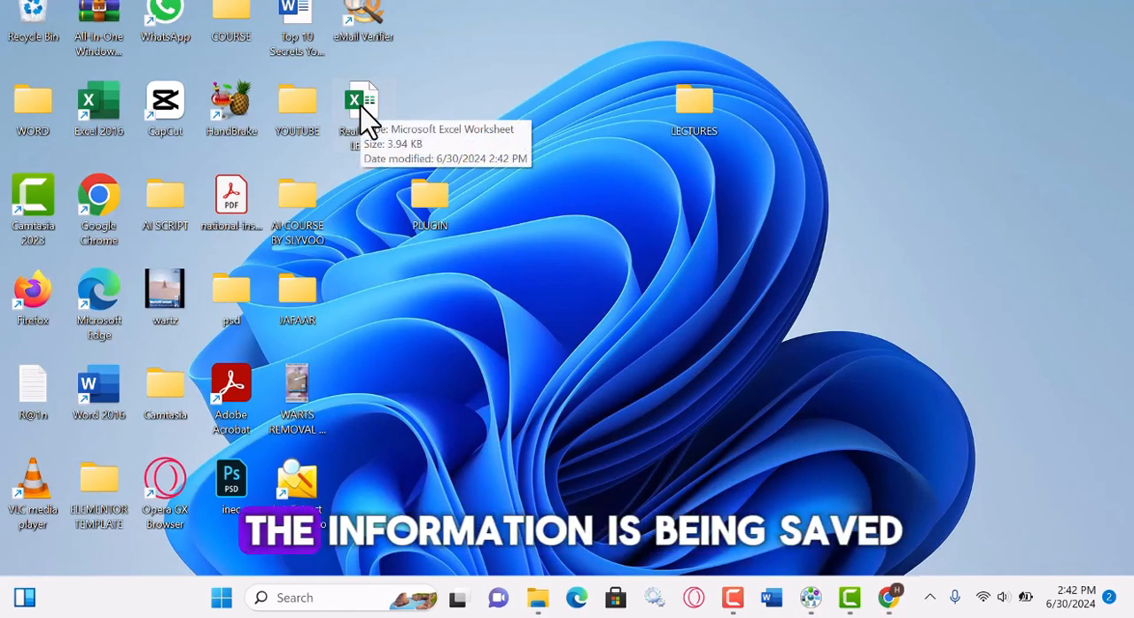
{"action": "double_click", "coordinate": [370, 120]}
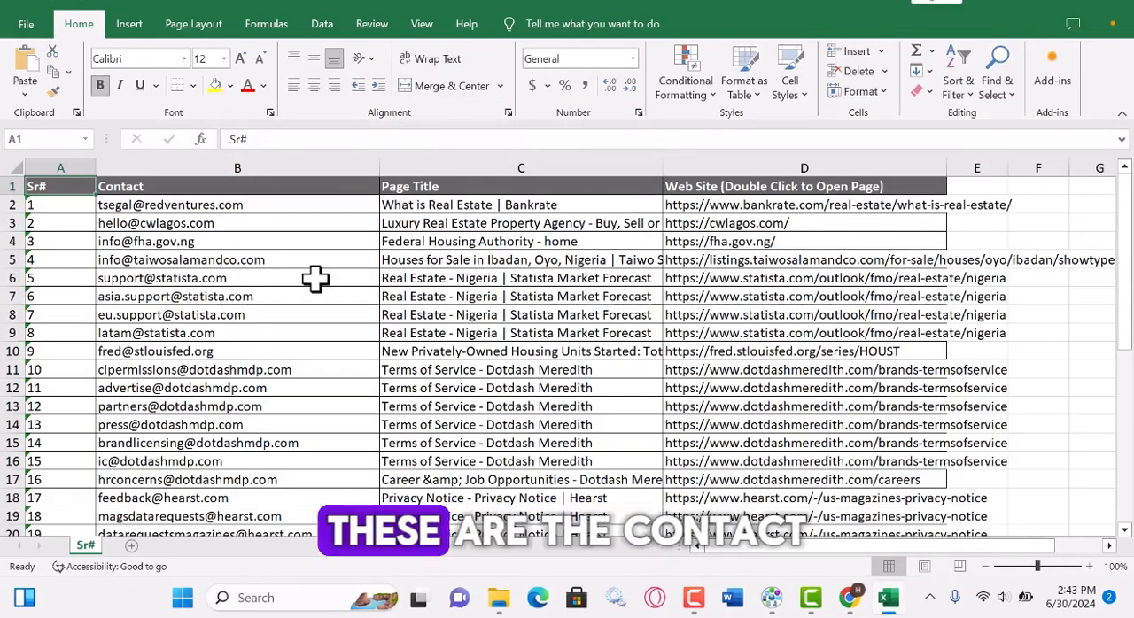
Look through the saved leads and copy the whole Contact column into column A of a new blank workbook.
{"action": "scroll", "coordinate": [213, 201], "scroll_direction": "down", "scroll_amount": 11}
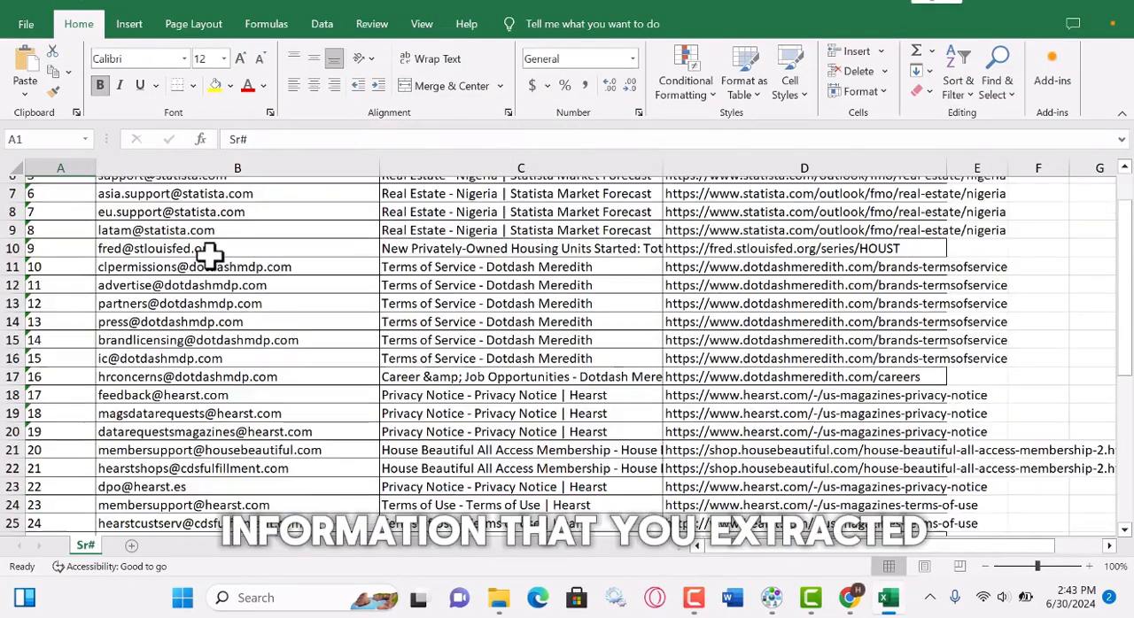
{"action": "scroll", "coordinate": [216, 287], "scroll_direction": "up", "scroll_amount": 11}
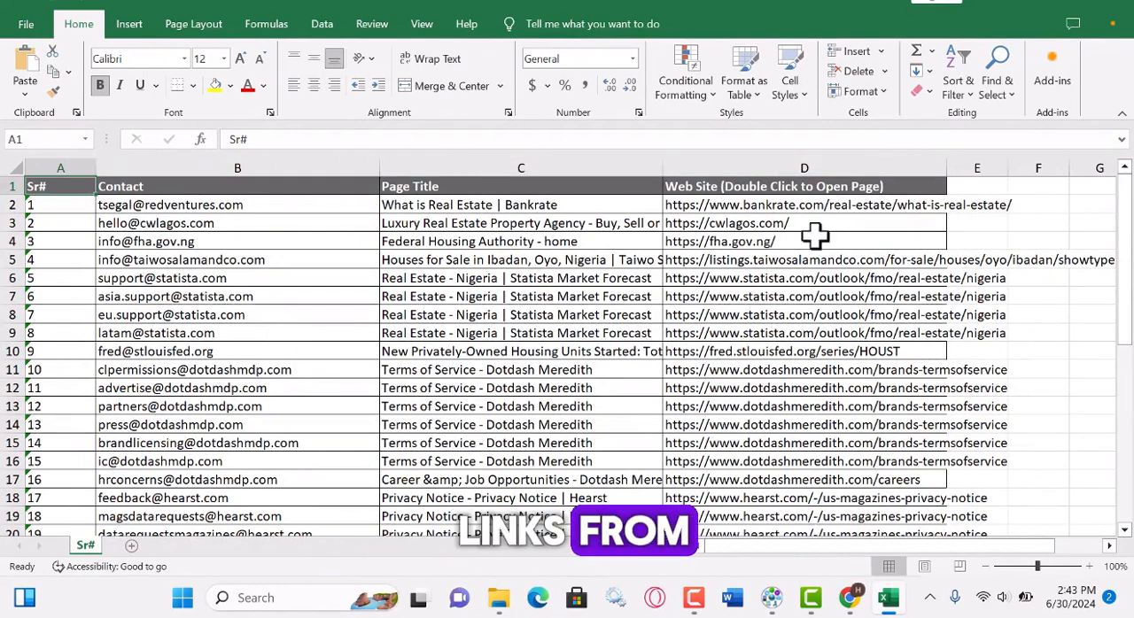
{"action": "scroll", "coordinate": [436, 264], "scroll_direction": "down", "scroll_amount": 5}
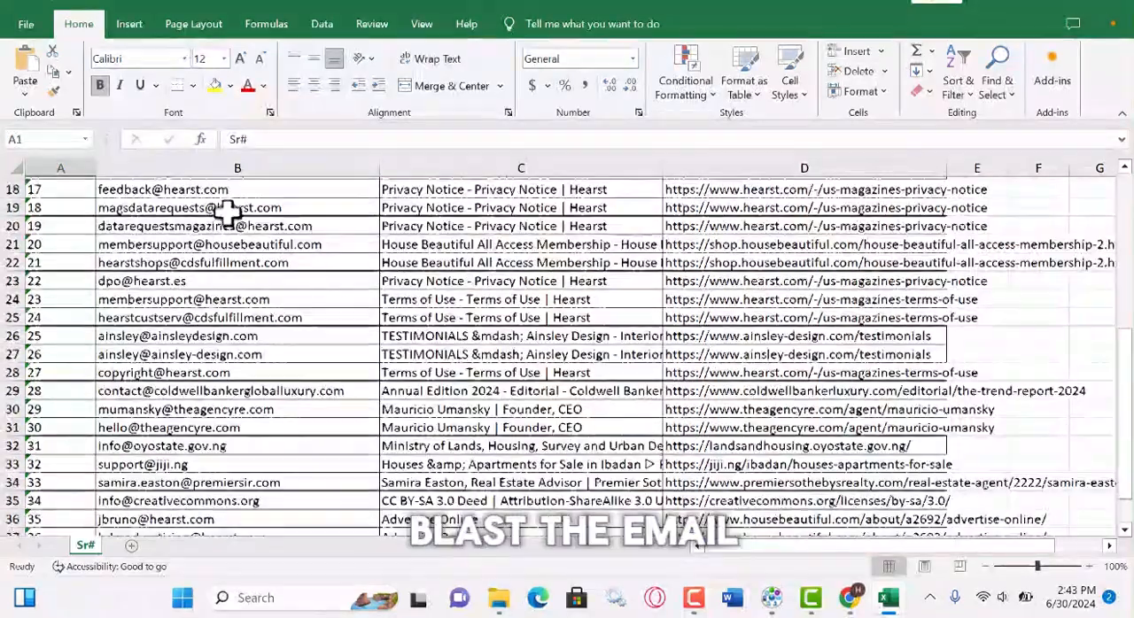
{"action": "scroll", "coordinate": [227, 218], "scroll_direction": "up", "scroll_amount": 5}
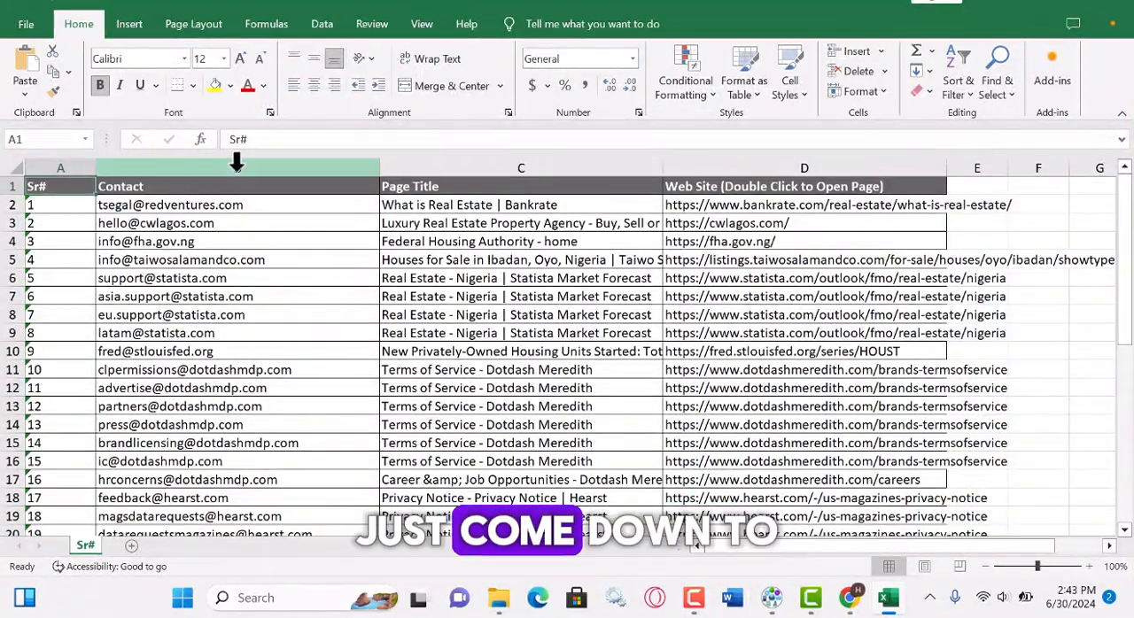
{"action": "left_click", "coordinate": [237, 163]}
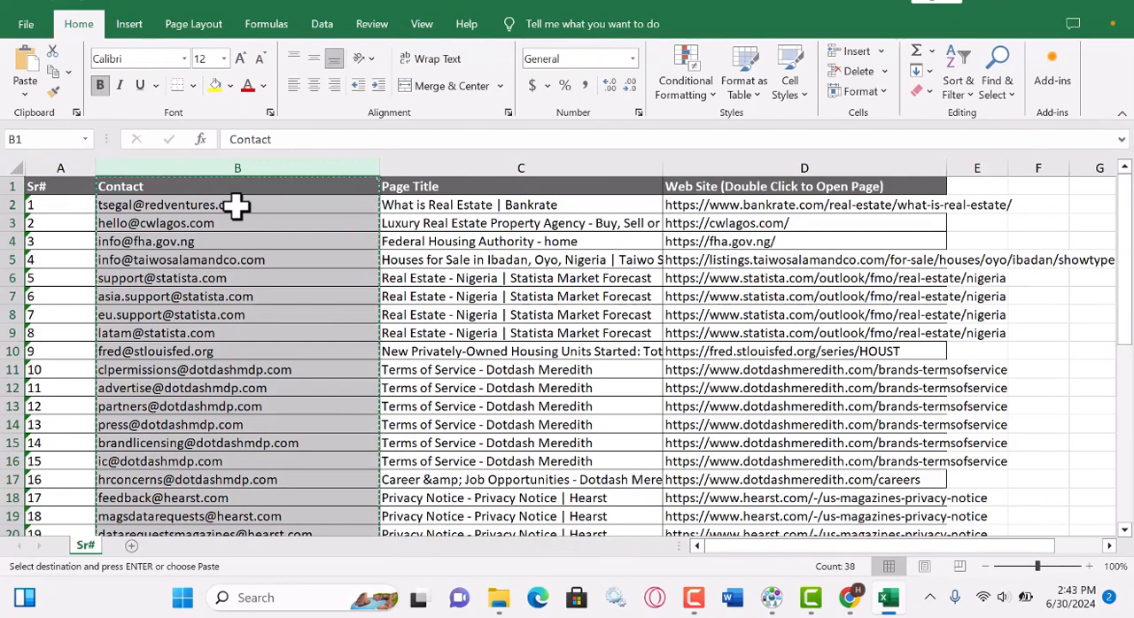
{"action": "key", "text": "ctrl+n"}
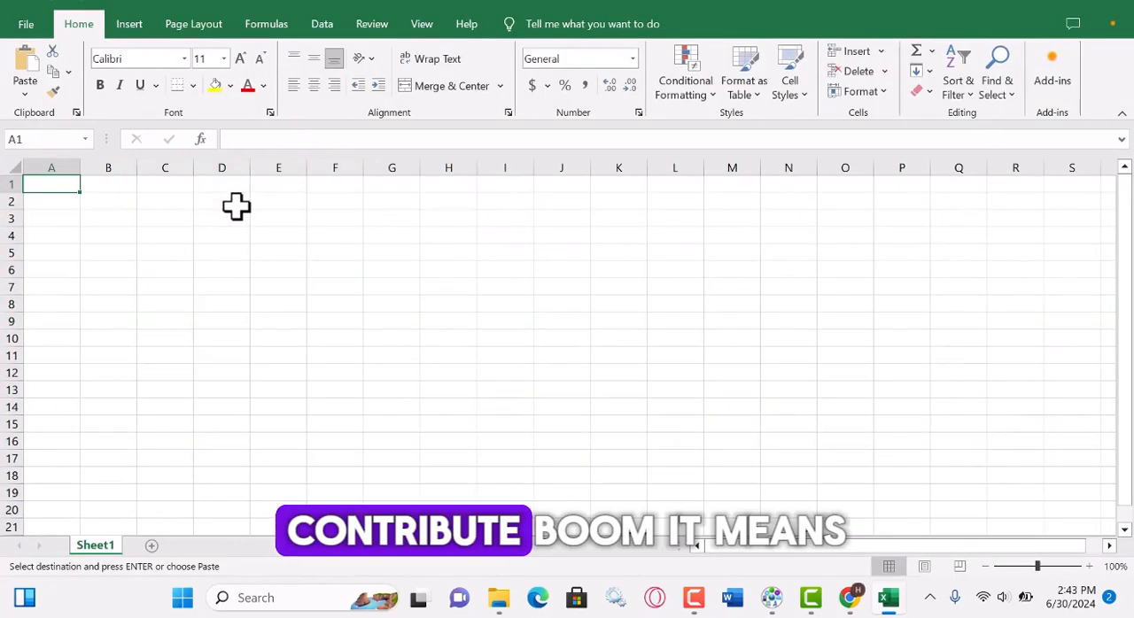
{"action": "key", "text": "ctrl+v"}
{"action": "left_click", "coordinate": [485, 305]}
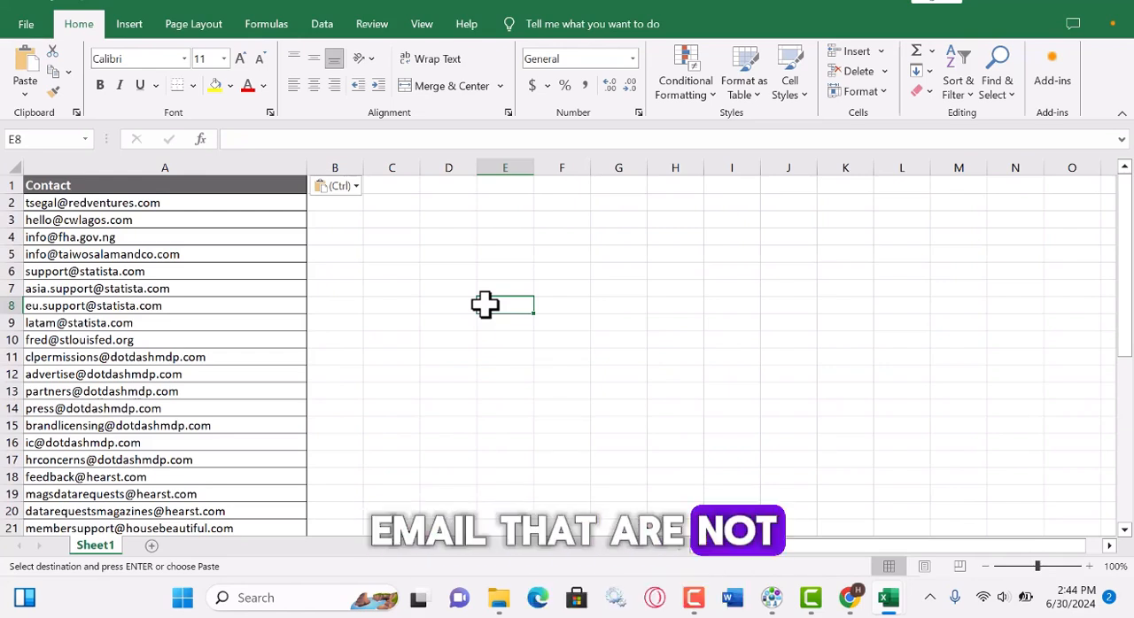
Switch back to Top Lead Extractor and validate the collected email addresses, removing those whose domains do not exist.
{"action": "left_click", "coordinate": [770, 599]}
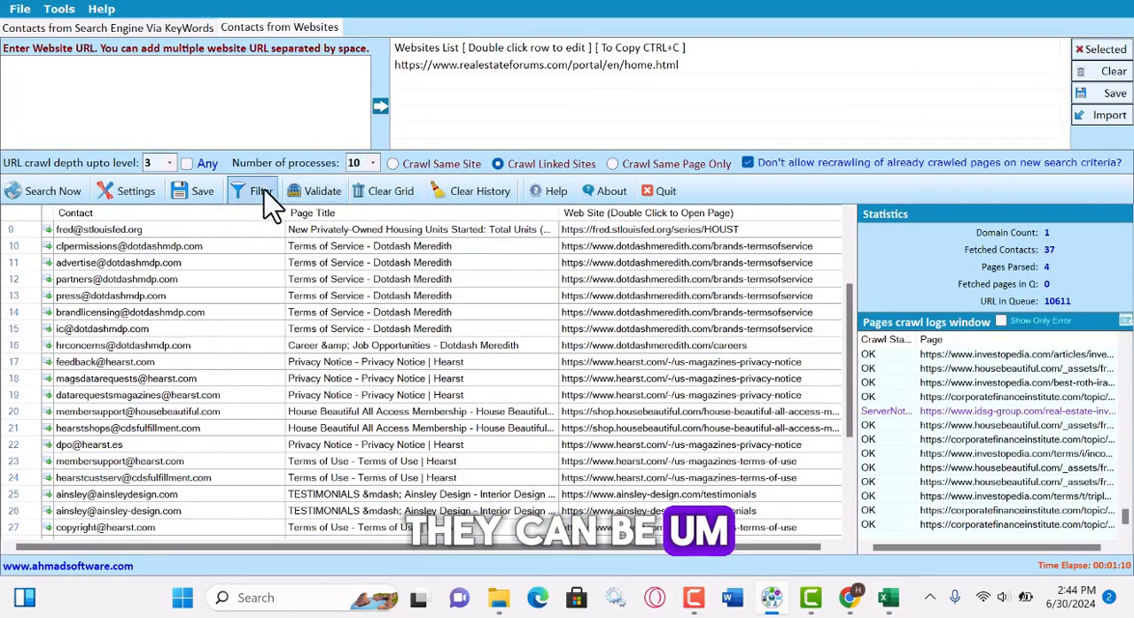
{"action": "left_click", "coordinate": [336, 196]}
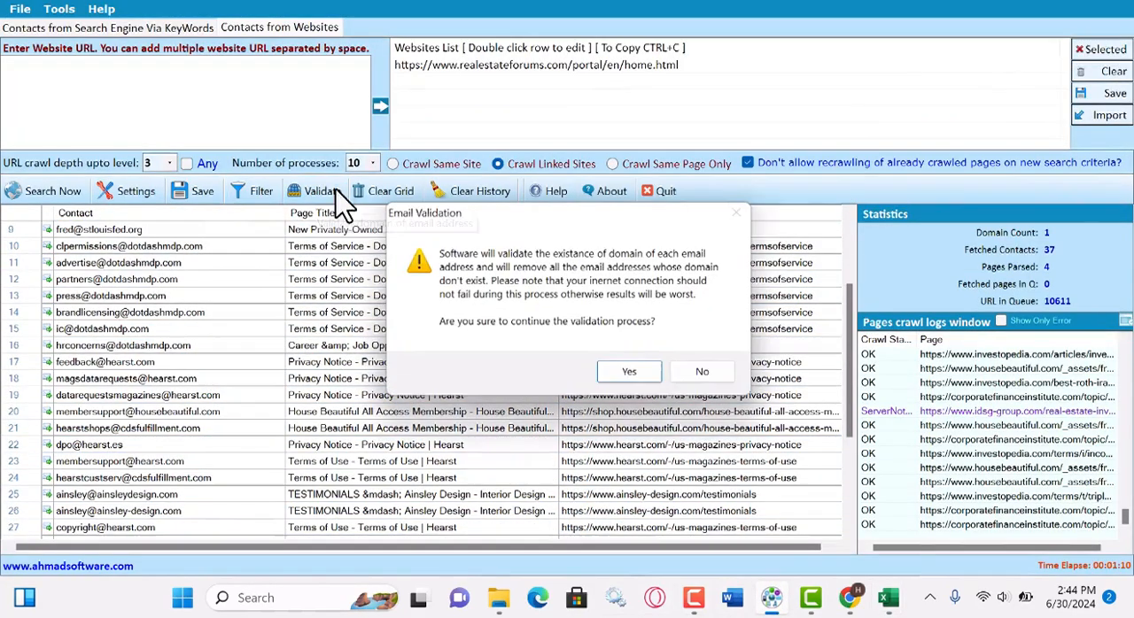
{"action": "left_click", "coordinate": [629, 372]}
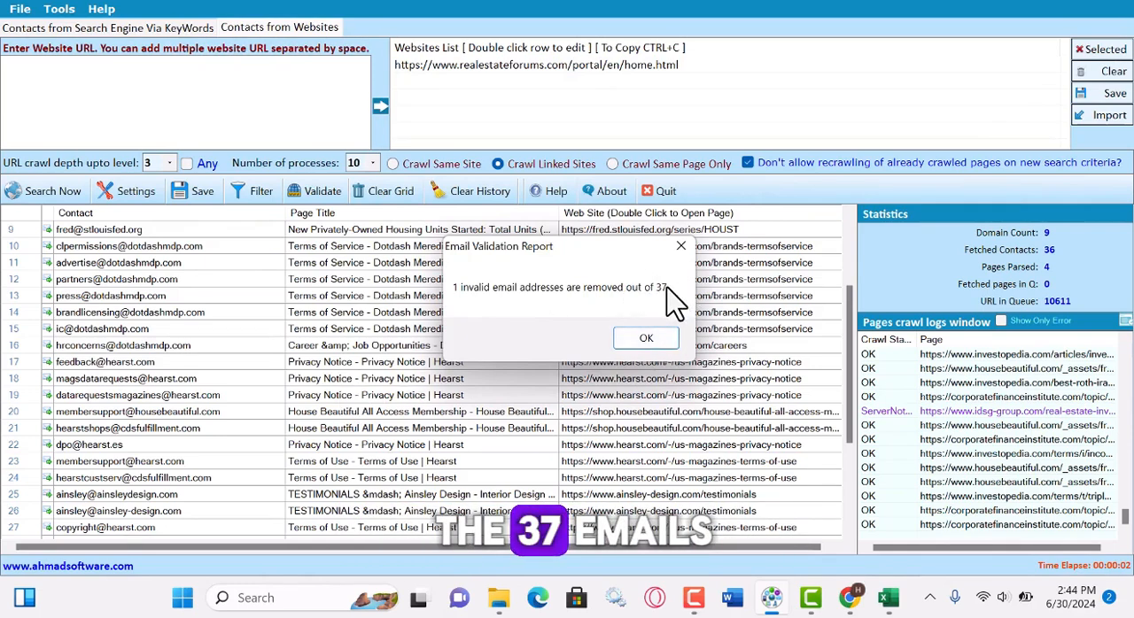
{"action": "left_click", "coordinate": [645, 340]}
{"action": "scroll", "coordinate": [190, 413], "scroll_direction": "down", "scroll_amount": 4}
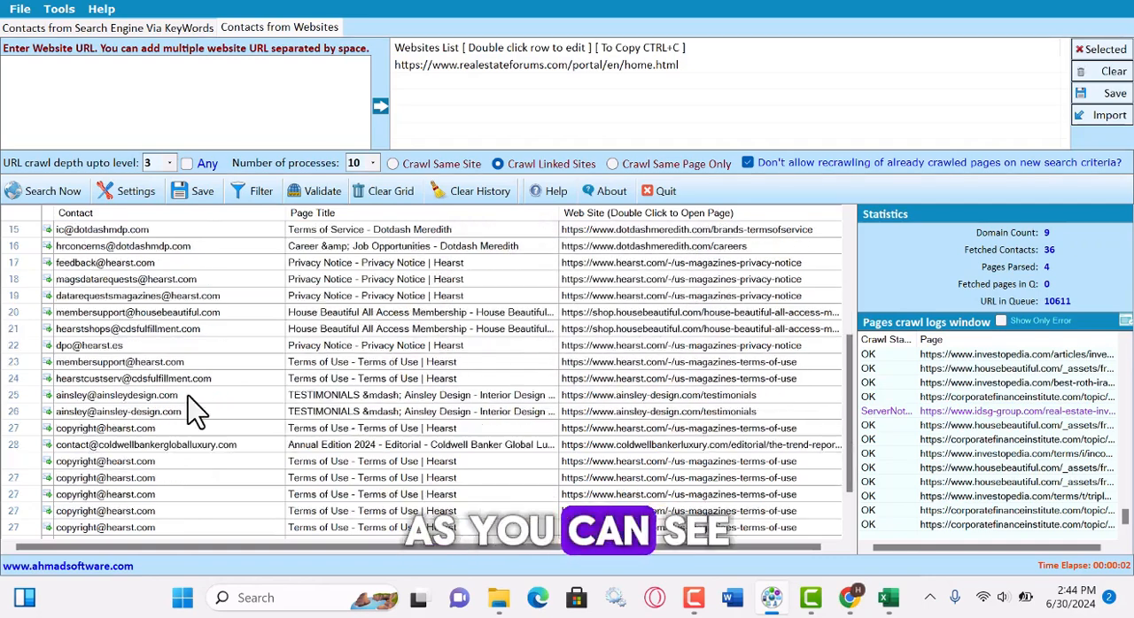